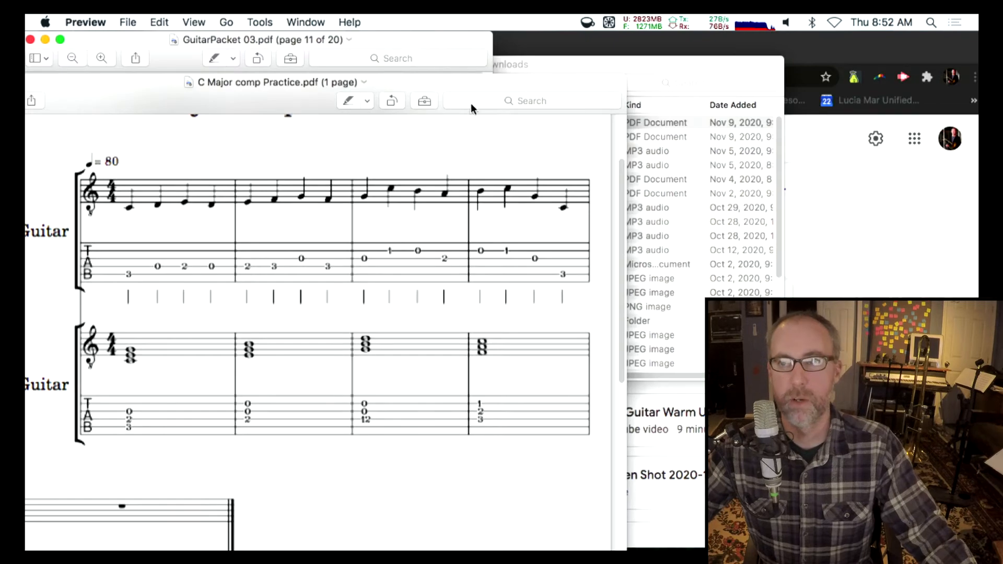
# Reposition and widen the C Major comp Practice PDF window to show the four bars of guitar notation and tablature.
pyautogui.moveTo(469, 80); pyautogui.dragTo(476, 38)
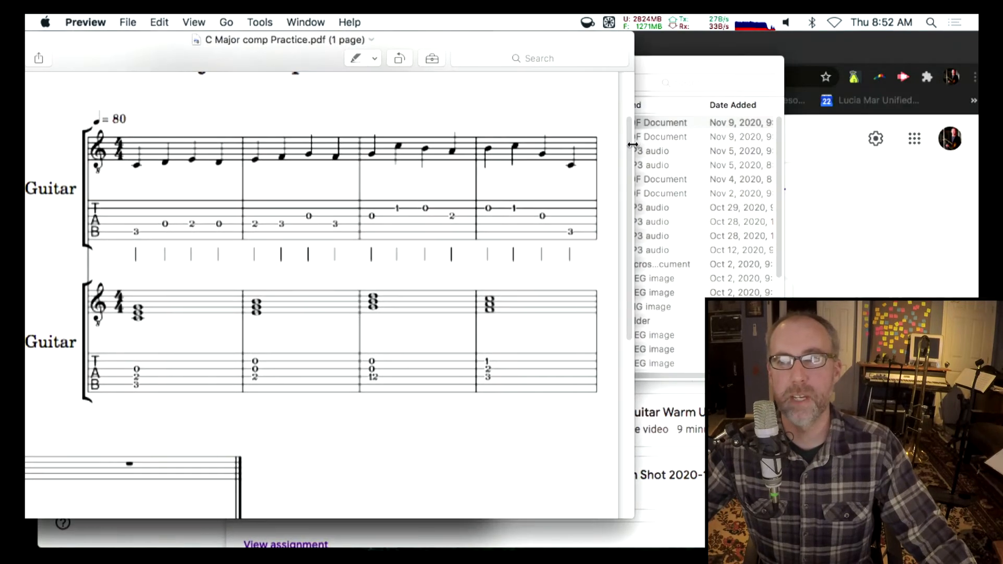
pyautogui.moveTo(634, 145); pyautogui.dragTo(731, 141)
pyautogui.scroll(2, 358, 211)
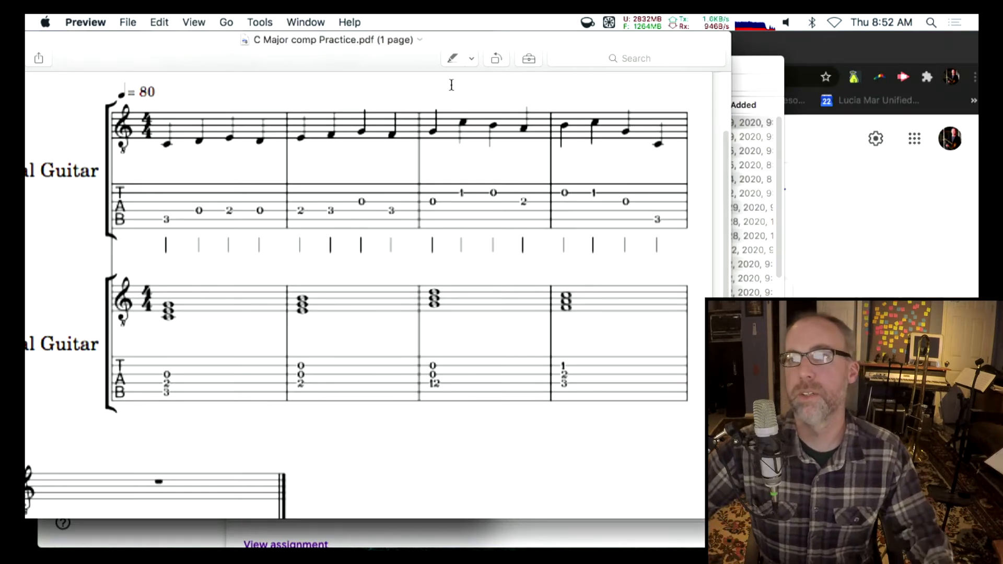
pyautogui.moveTo(364, 54); pyautogui.dragTo(318, 54)
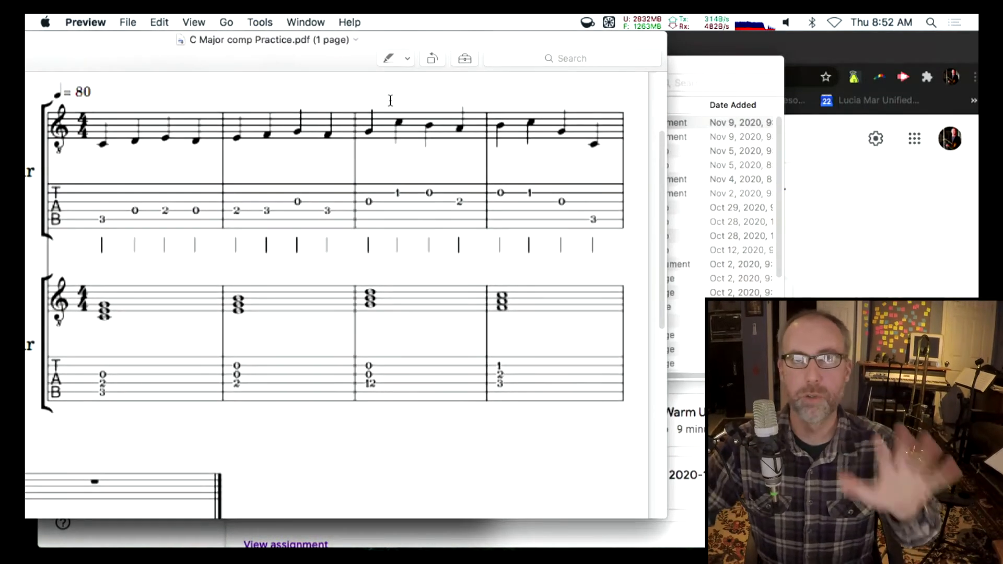
# Switch to Chrome and open audiotool.com in a new tab.
pyautogui.click(705, 49)
pyautogui.click(289, 50)
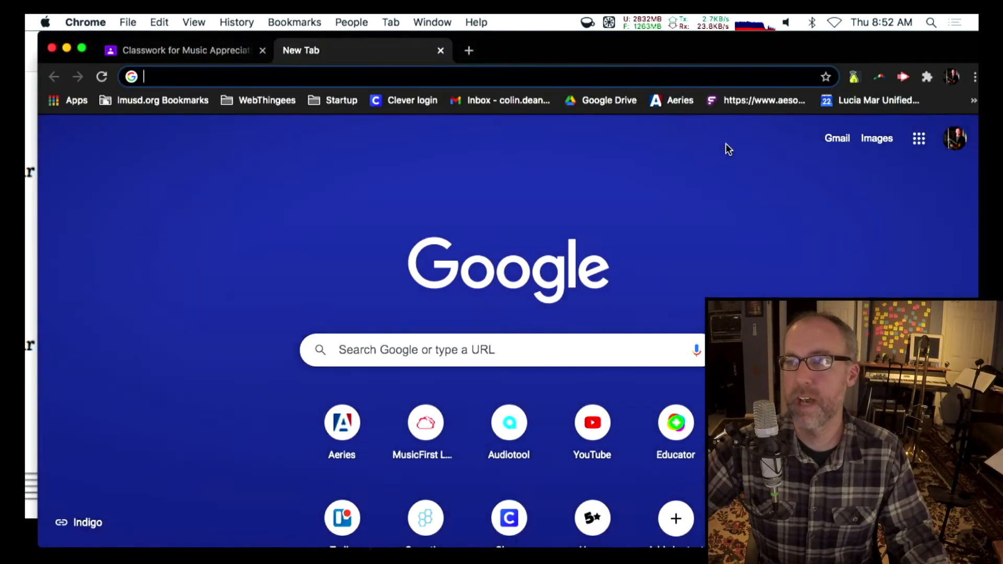
pyautogui.write('audiotool.com')
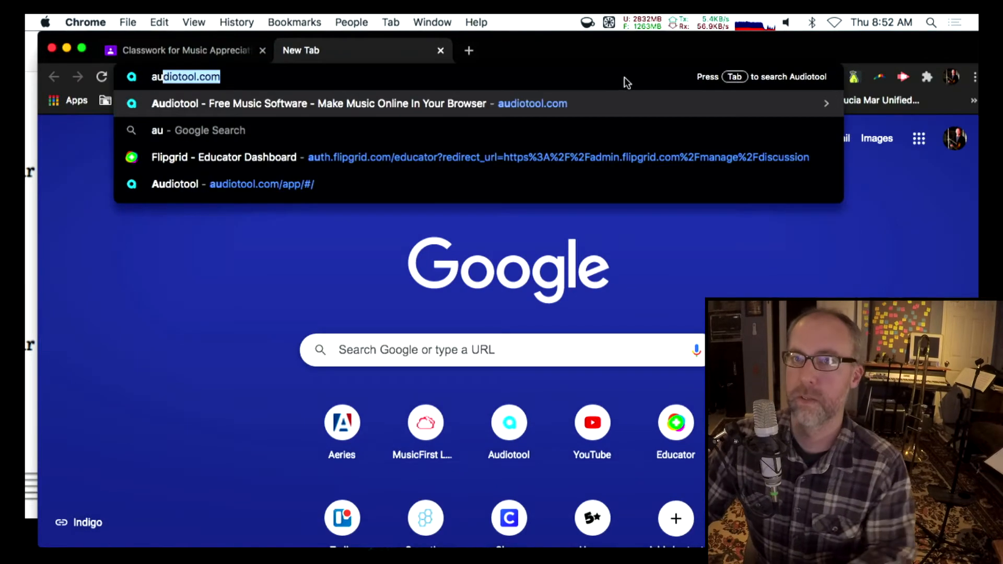
pyautogui.press('Return')
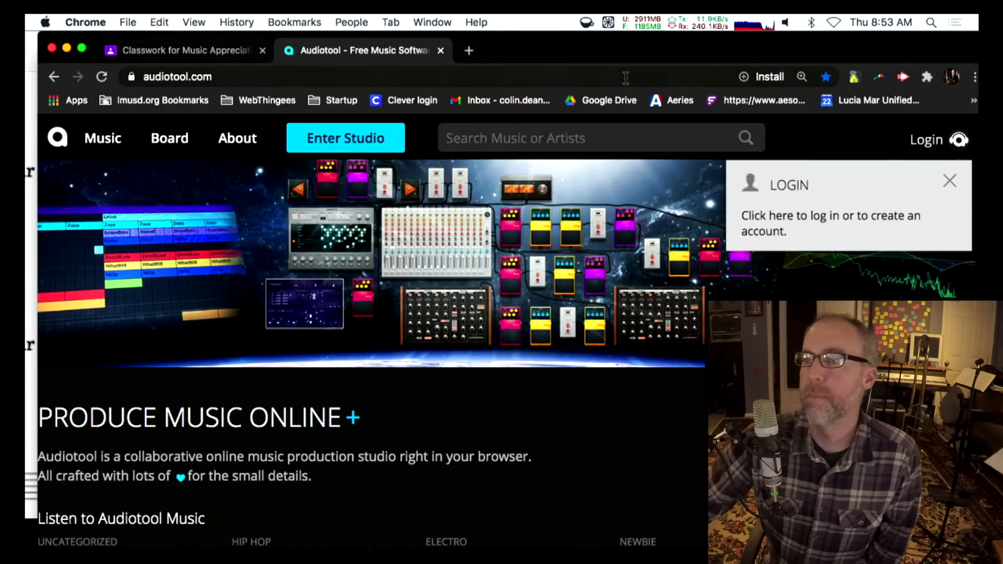
# Log in to Audiotool and enter the studio, arranging the browser window so the score PDF stays reachable behind it.
pyautogui.click(831, 223)
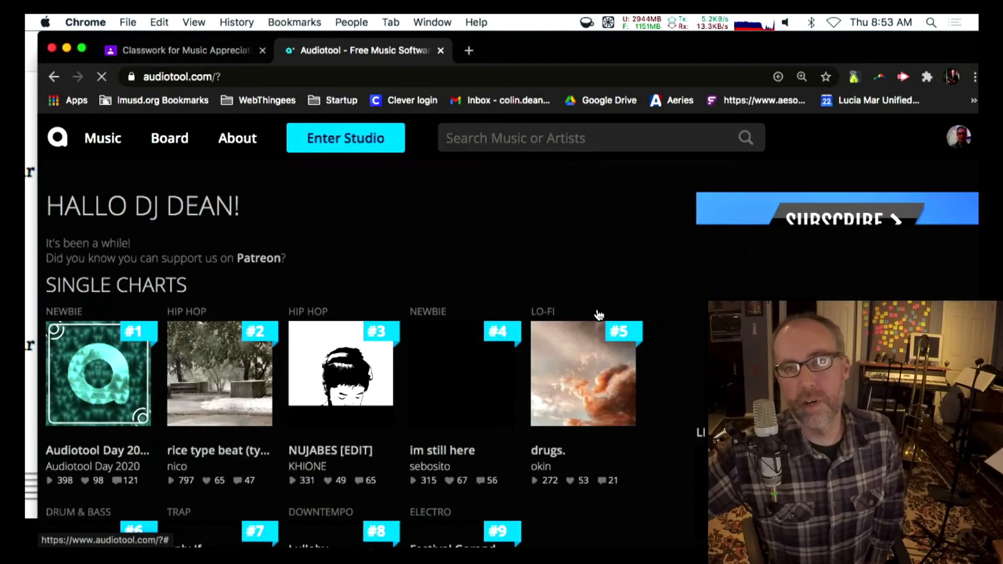
pyautogui.click(328, 139)
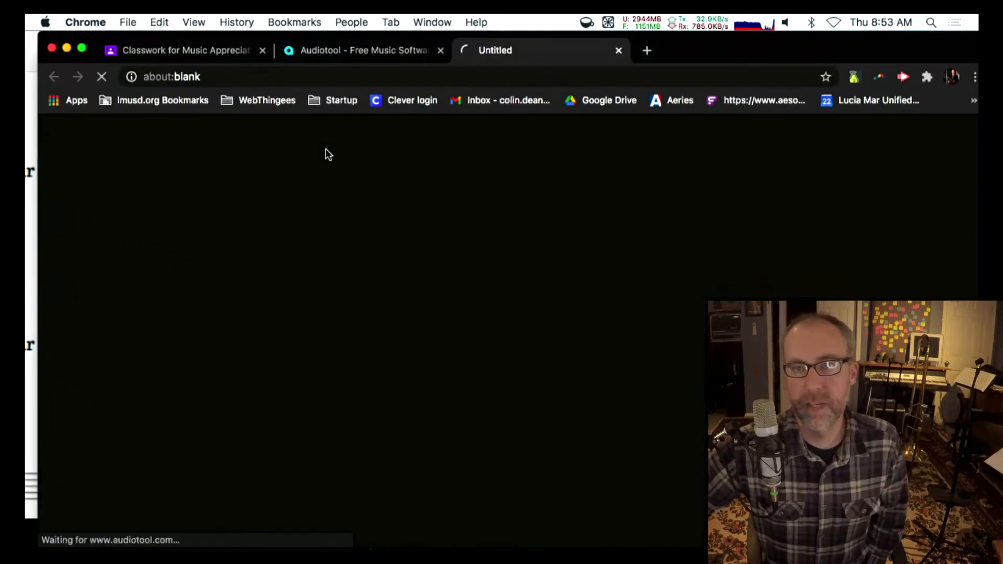
pyautogui.moveTo(780, 42); pyautogui.dragTo(891, 42)
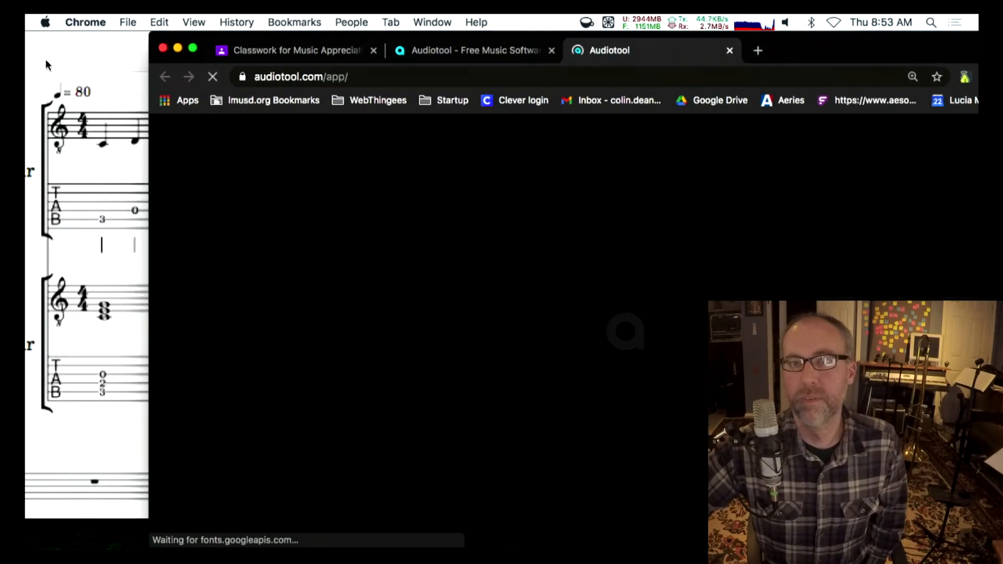
pyautogui.click(77, 42)
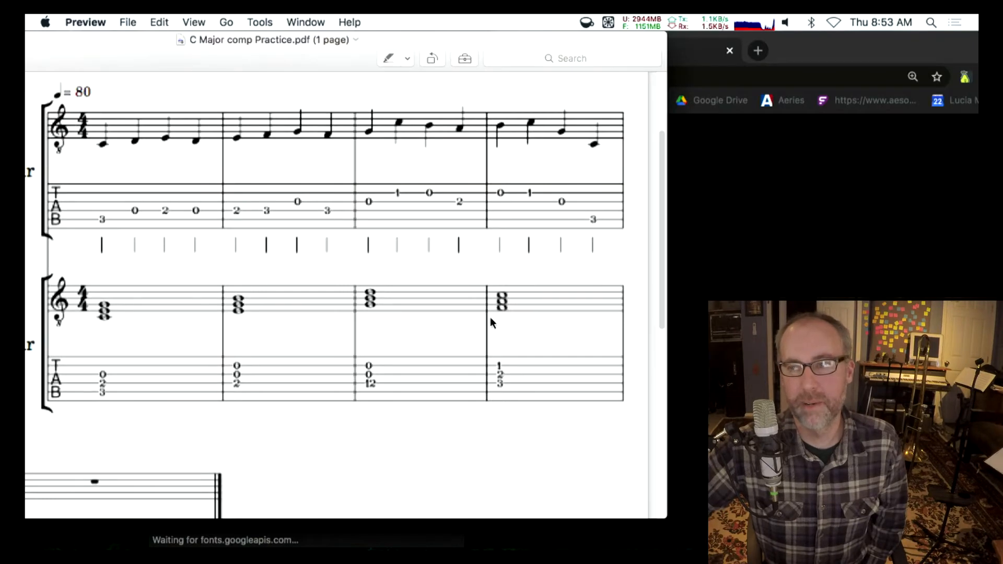
pyautogui.click(902, 40)
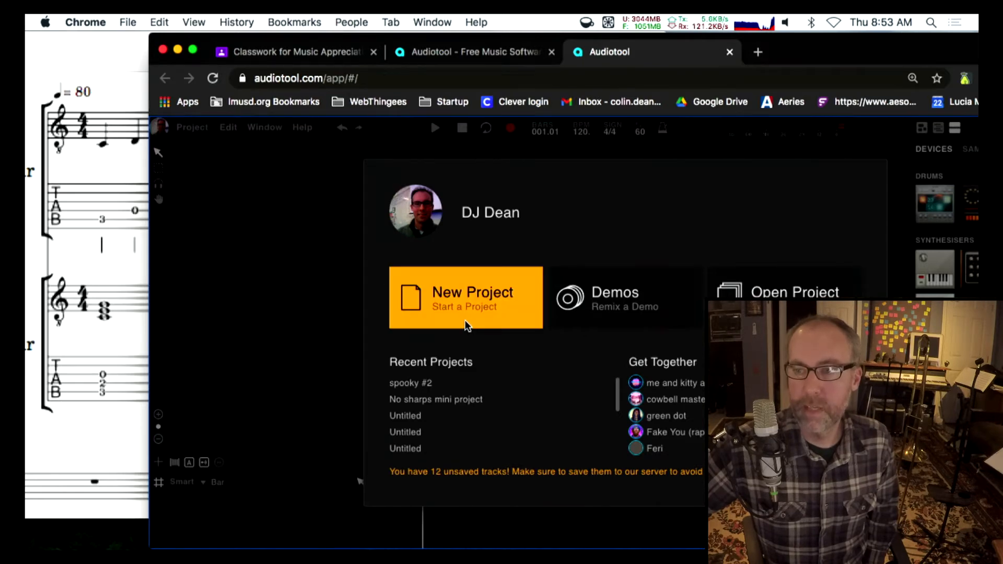
# Start a new project and dismiss the tip of the day and the unsaved-project notice.
pyautogui.click(455, 301)
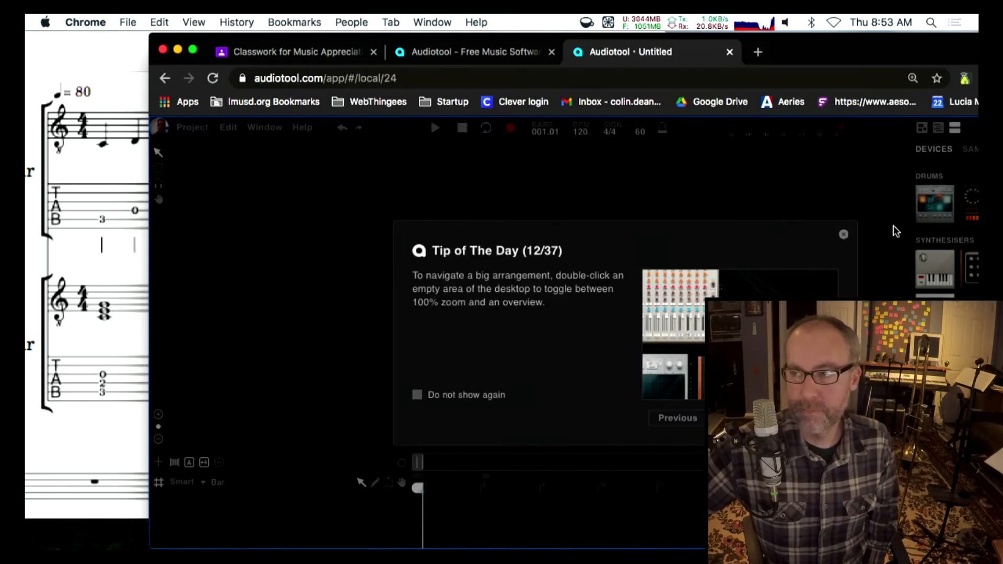
pyautogui.click(844, 235)
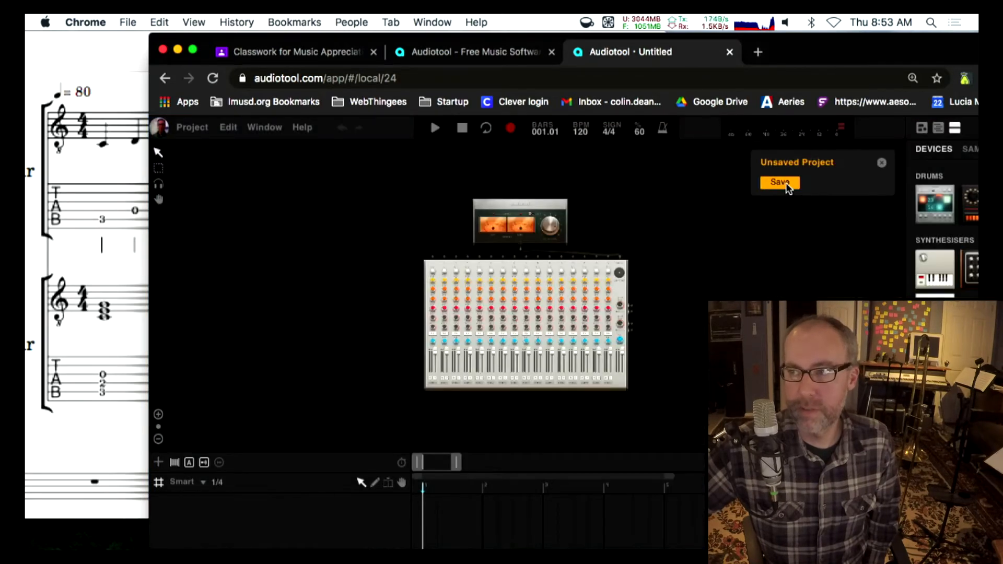
pyautogui.click(883, 163)
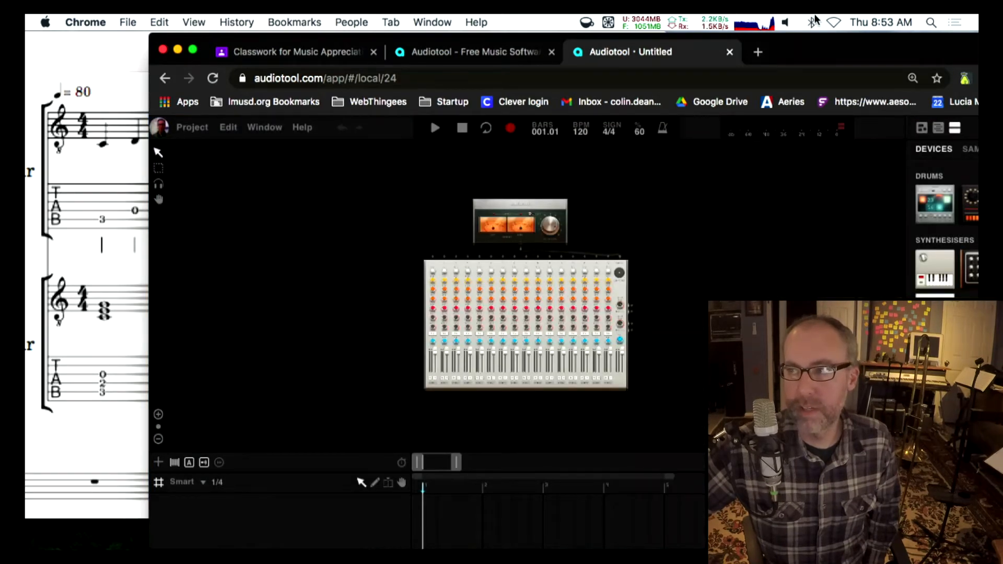
# Switch to the C Major comp Practice PDF in Preview and examine its melody and chord parts.
pyautogui.click(138, 104)
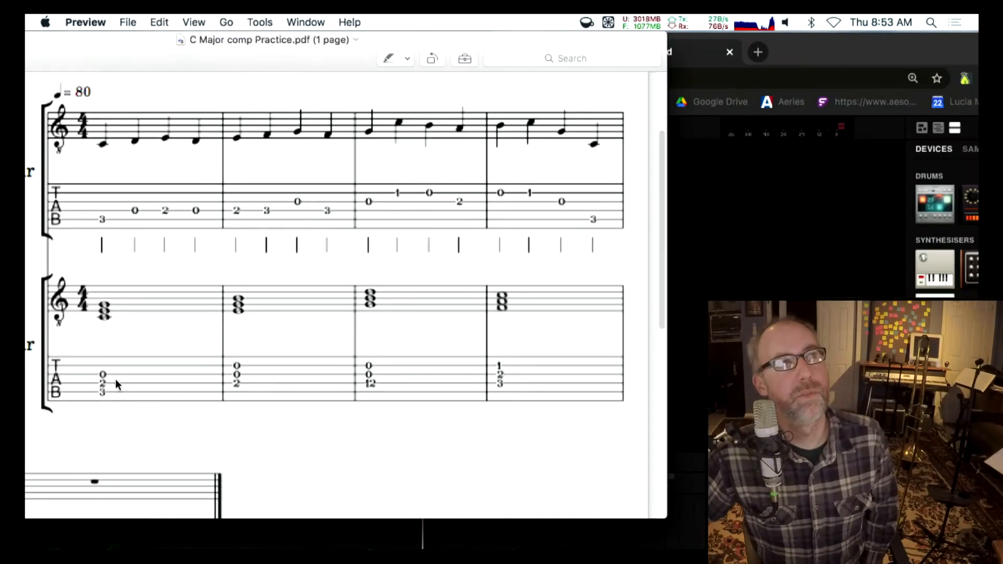
pyautogui.moveTo(136, 59); pyautogui.dragTo(279, 55)
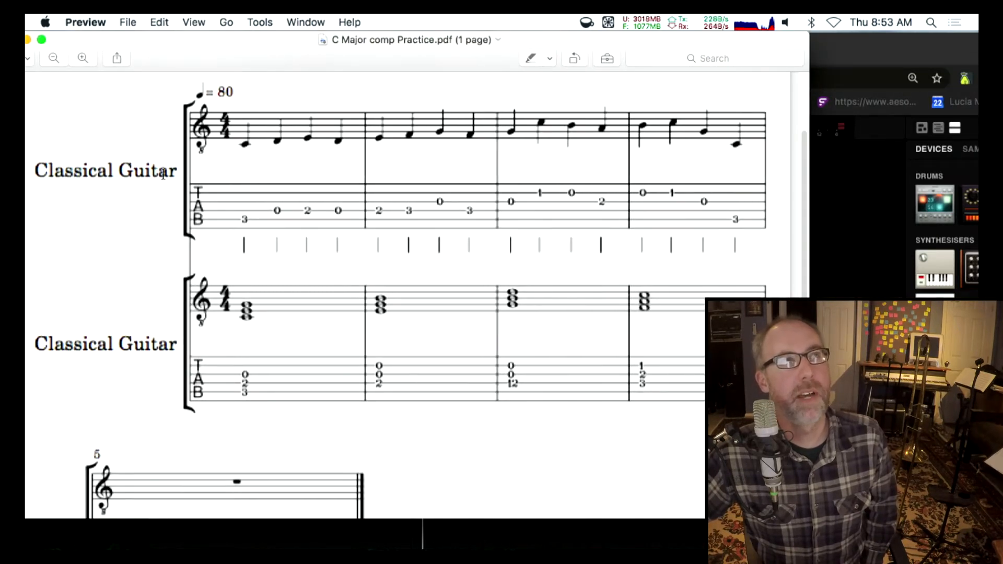
pyautogui.moveTo(276, 49); pyautogui.dragTo(123, 37)
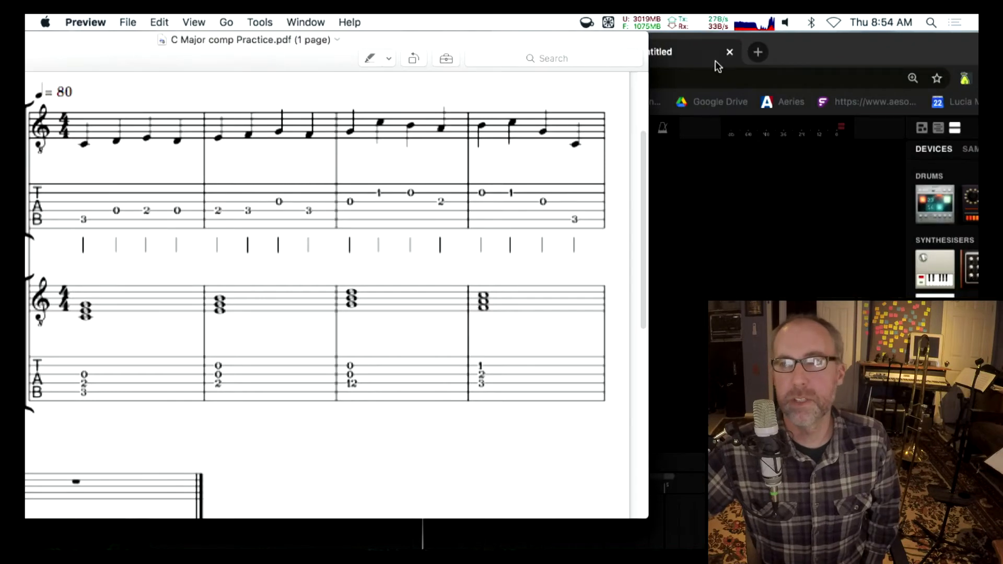
# Switch back to the Audiotool project in Chrome and add two Pulverisateur synthesisers.
pyautogui.click(795, 58)
pyautogui.moveTo(794, 58); pyautogui.dragTo(653, 43)
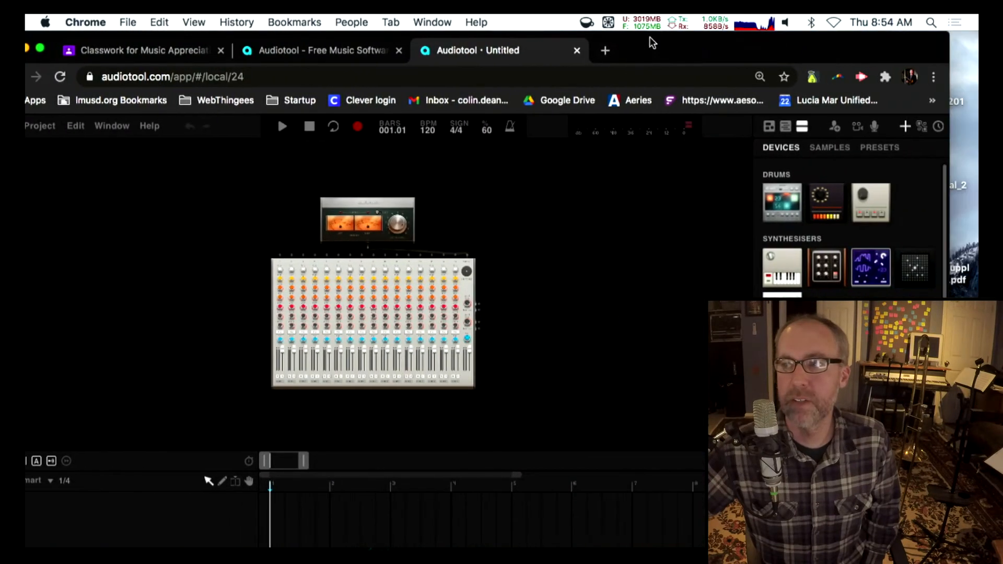
pyautogui.doubleClick(829, 269)
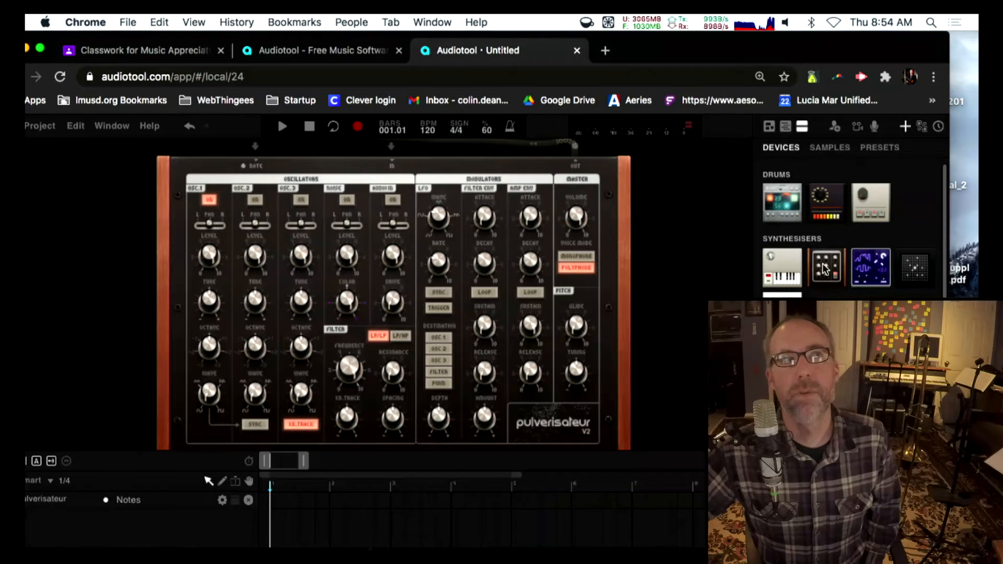
pyautogui.moveTo(824, 269); pyautogui.dragTo(676, 273)
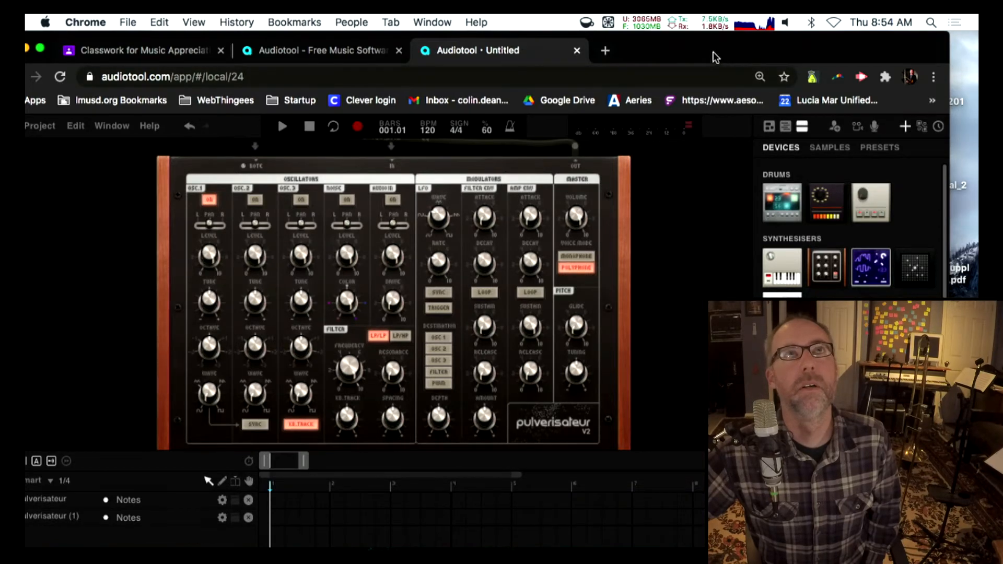
# Move the browser window until the full track names show and enlarge the timeline area.
pyautogui.moveTo(716, 57); pyautogui.dragTo(765, 58)
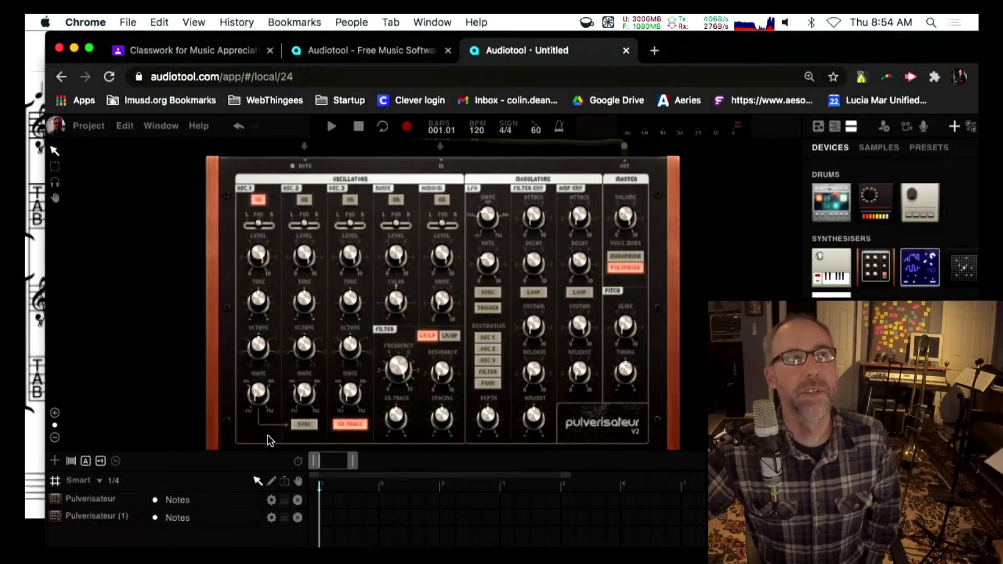
pyautogui.moveTo(277, 450); pyautogui.dragTo(303, 243)
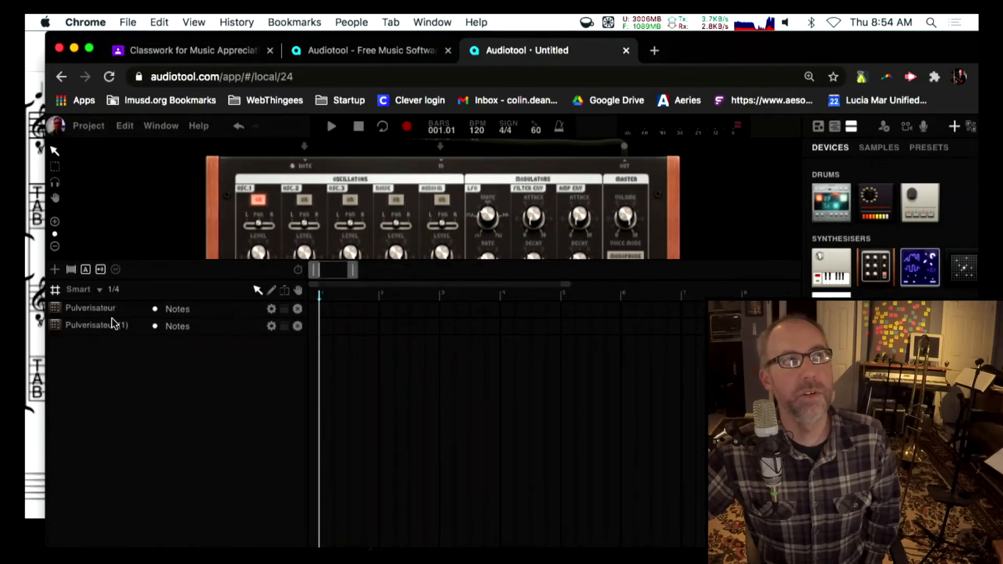
# Try to rename the first Pulverisateur track as Melody.
pyautogui.click(90, 311)
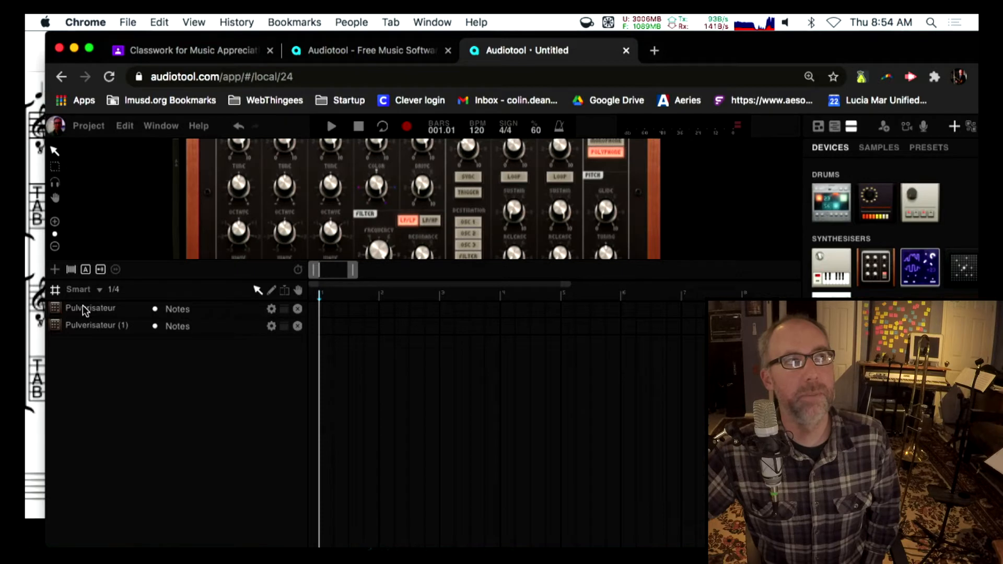
pyautogui.doubleClick(92, 309)
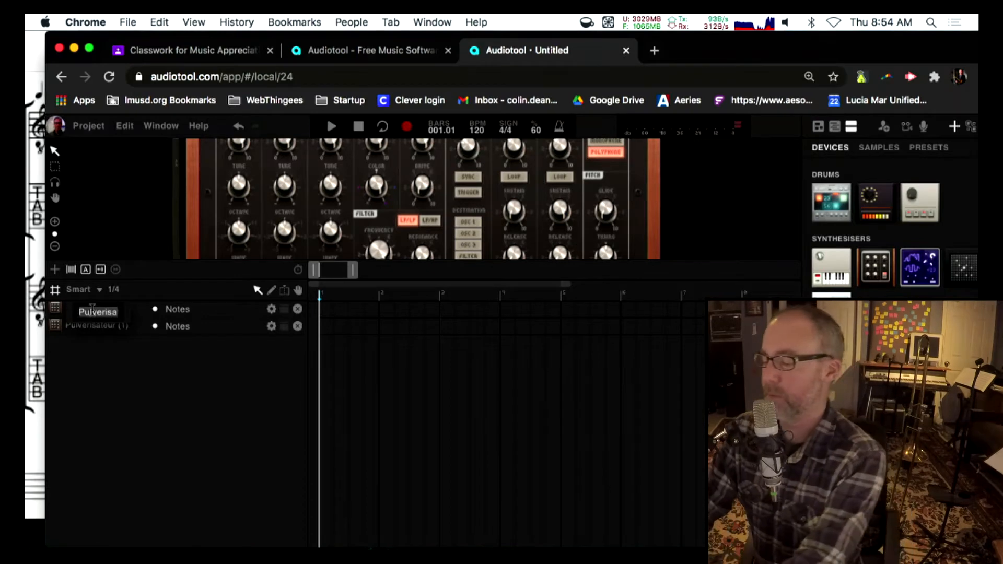
pyautogui.write('Melod')
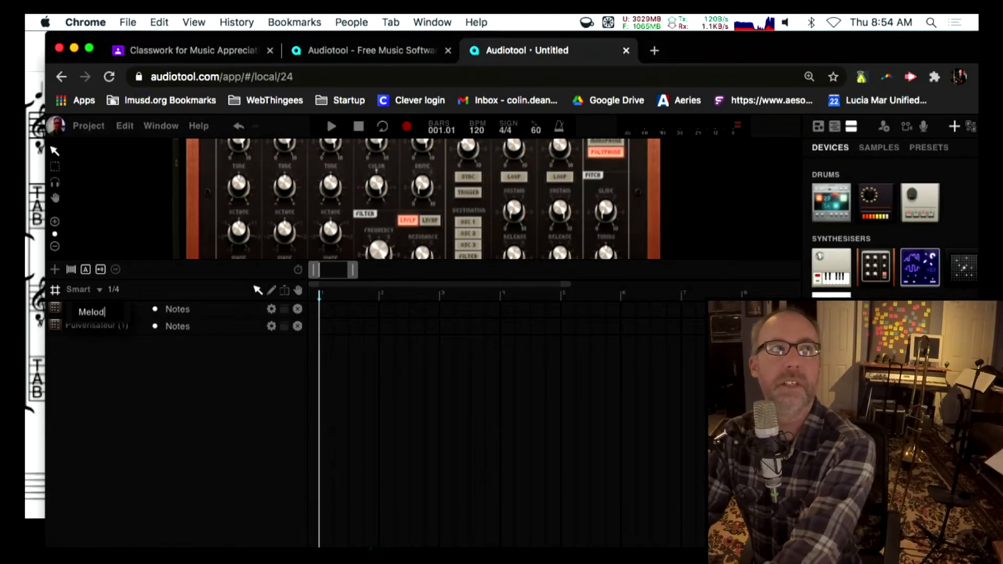
pyautogui.write('y')
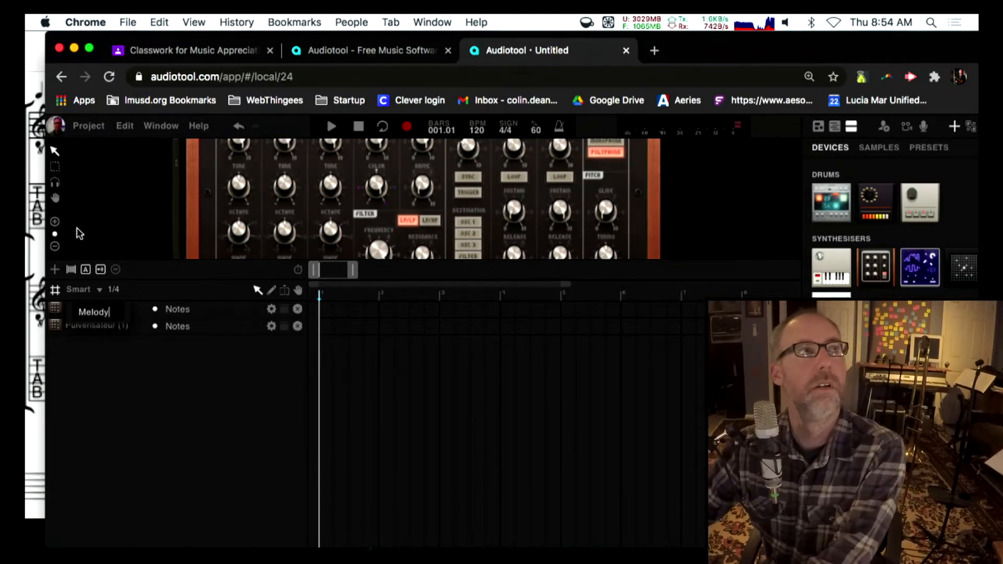
pyautogui.click(114, 360)
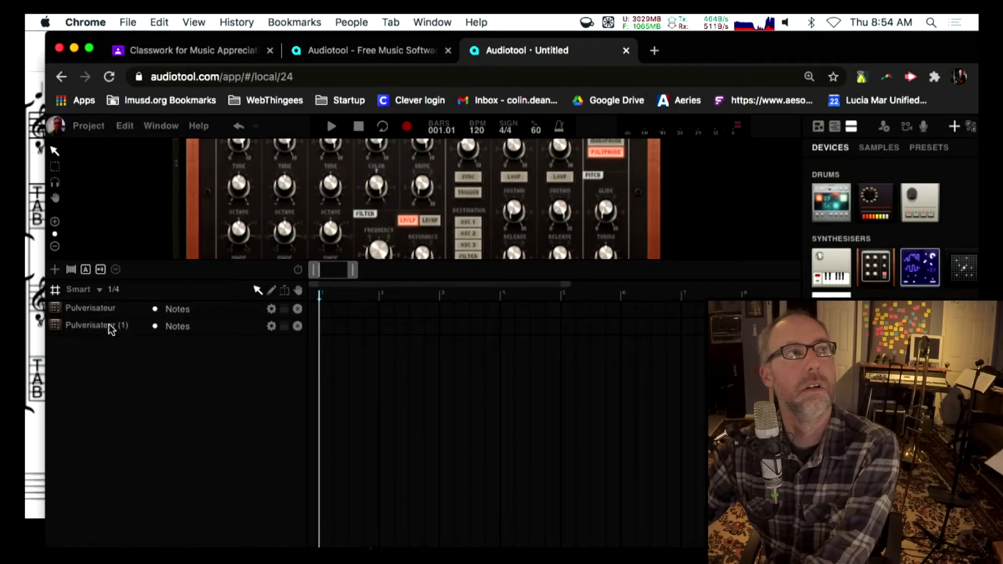
# Name the first Pulverisateur track Melody and commit the new name.
pyautogui.doubleClick(102, 309)
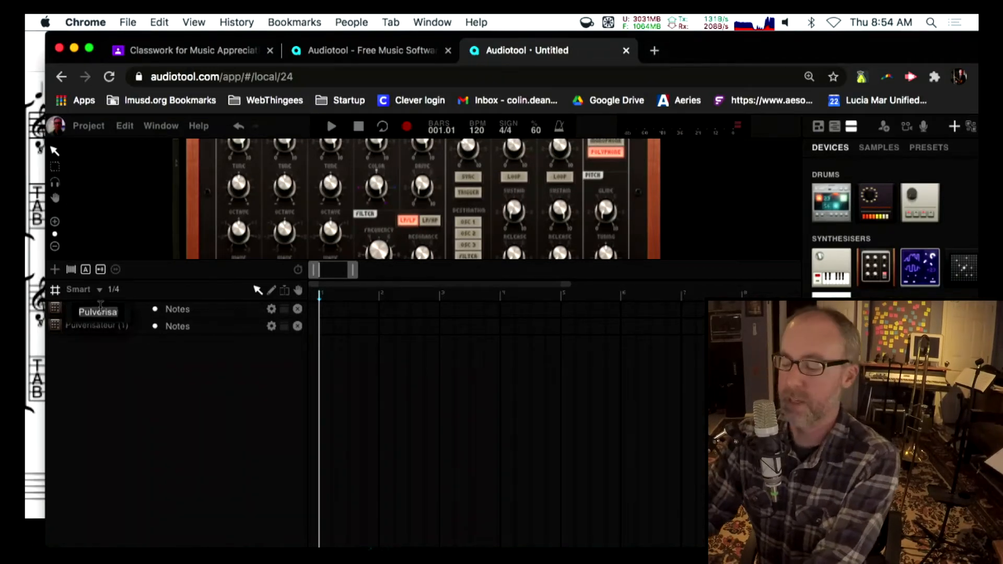
pyautogui.write('Me')
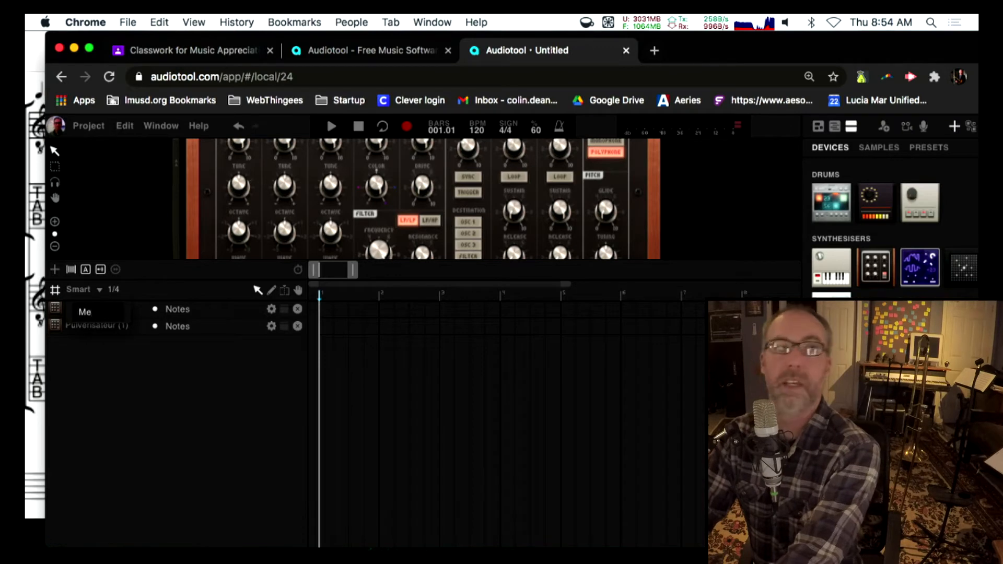
pyautogui.write('lod')
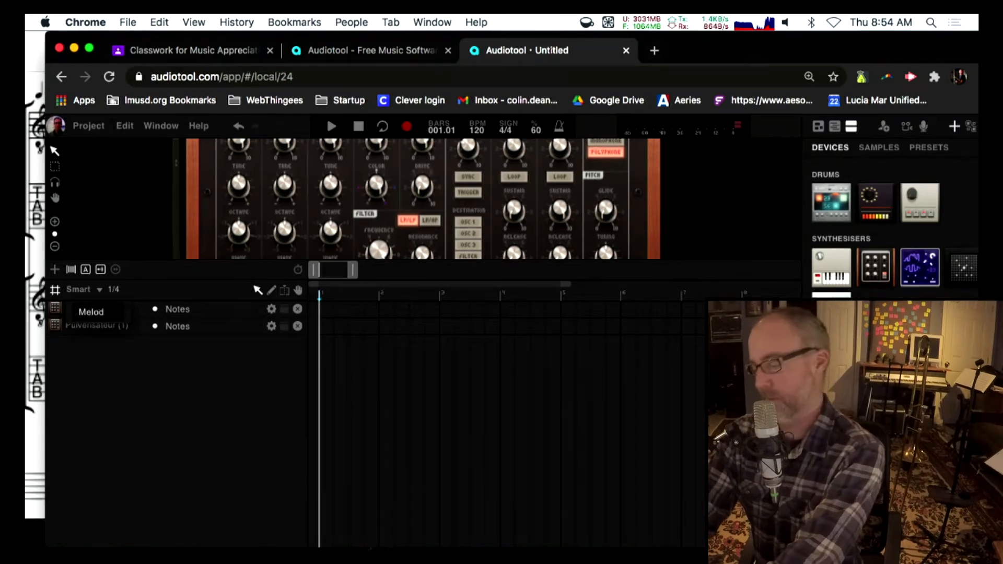
pyautogui.write('y')
pyautogui.press('Return')
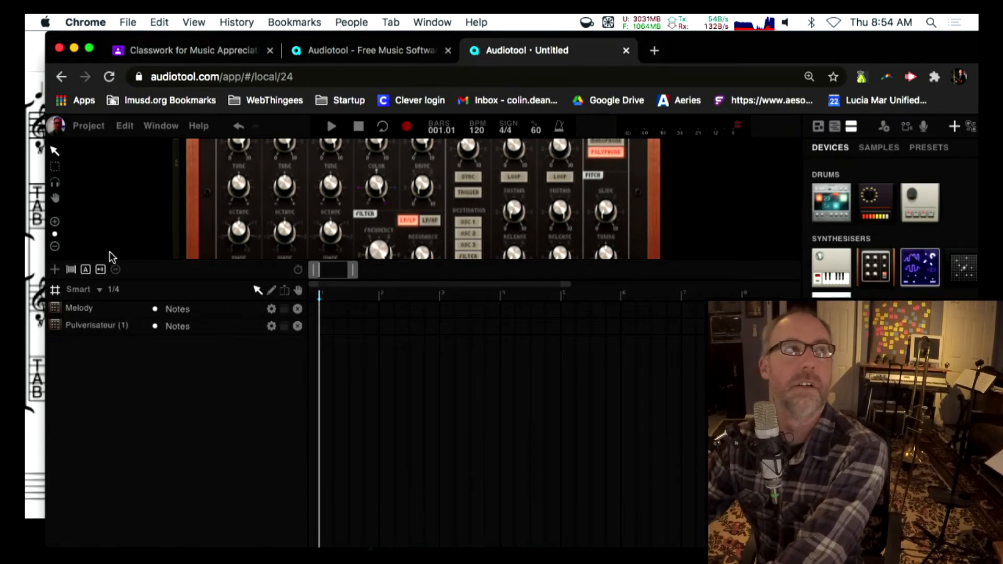
# Rename the second Pulverisateur track as Chords.
pyautogui.doubleClick(111, 327)
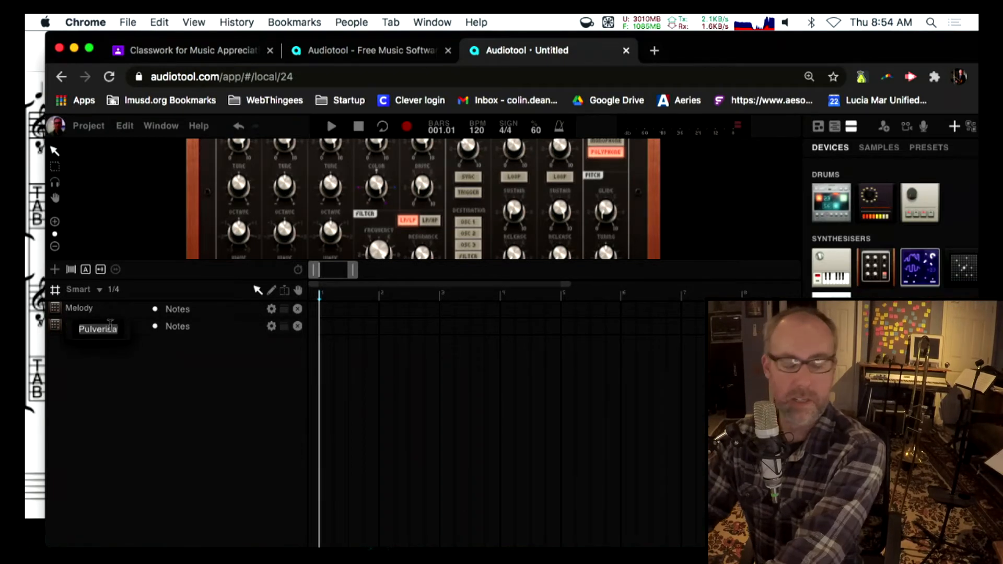
pyautogui.write('Chords')
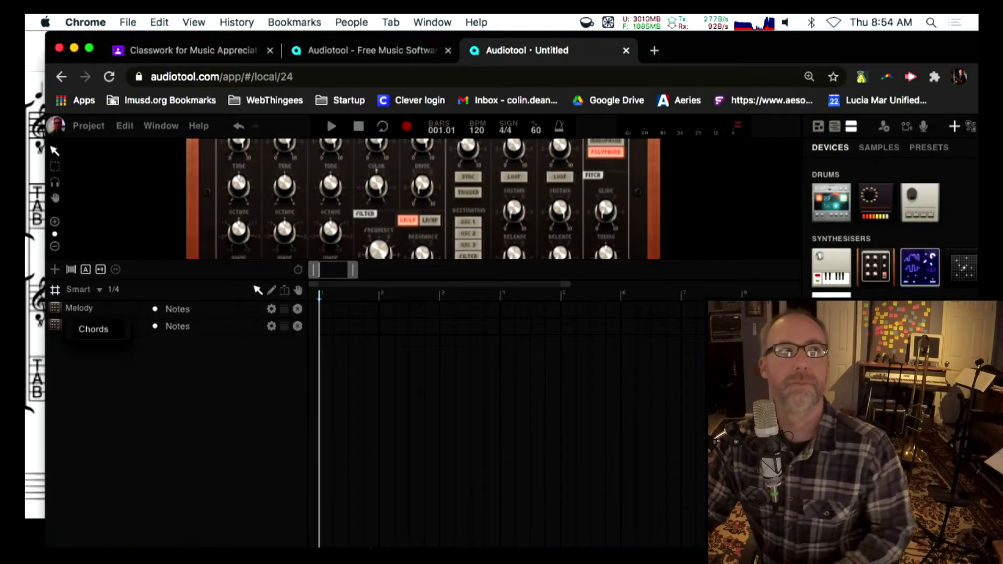
pyautogui.press('Return')
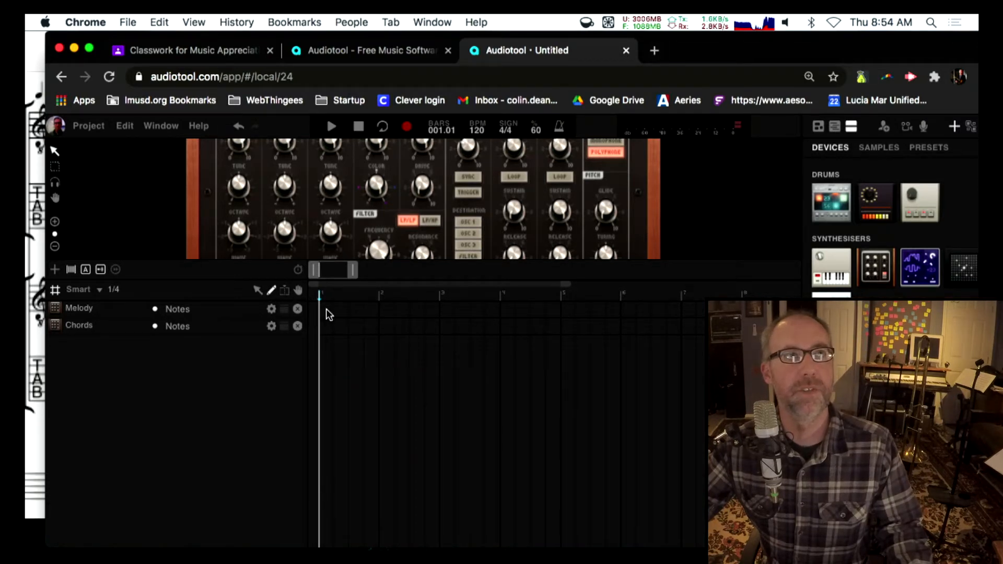
# Draw a four-bar note region on the Melody track, from the start of bar 1 to bar 5.
pyautogui.moveTo(323, 311); pyautogui.dragTo(553, 322)
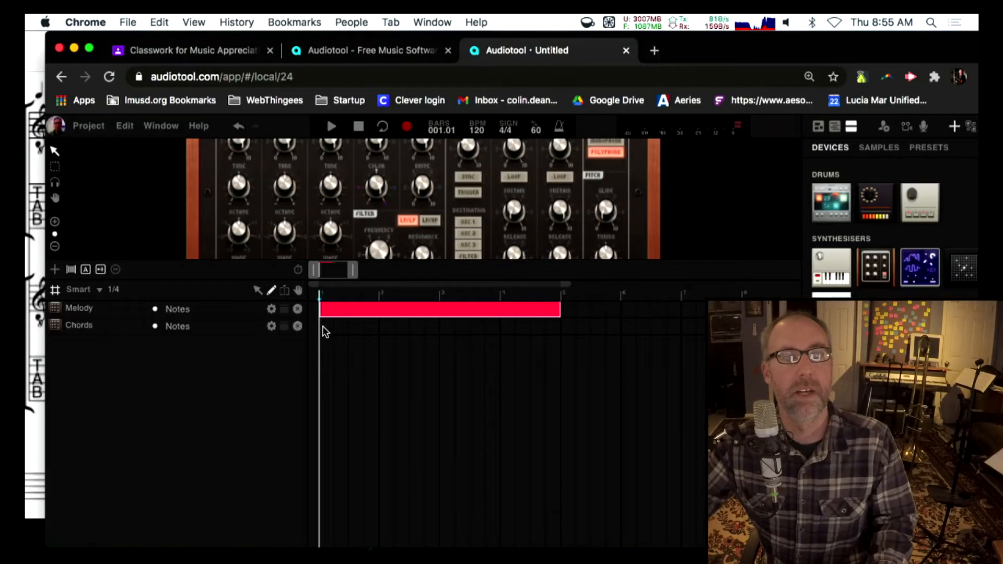
# Draw a four-bar note region on the Chords track from bar 1 to bar 5 and color it Strawberry.
pyautogui.moveTo(326, 333); pyautogui.dragTo(557, 340)
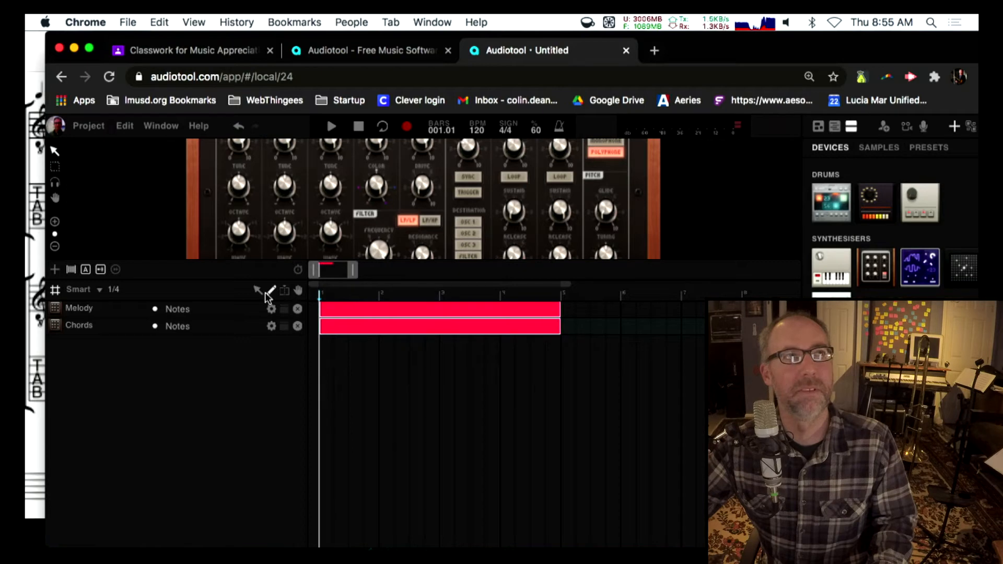
pyautogui.rightClick(389, 335)
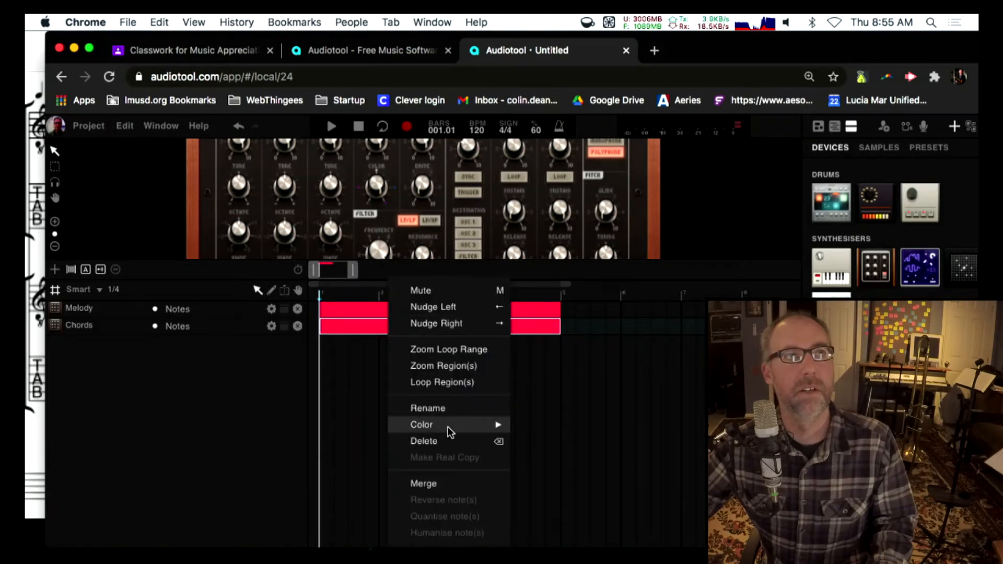
pyautogui.moveTo(450, 432)
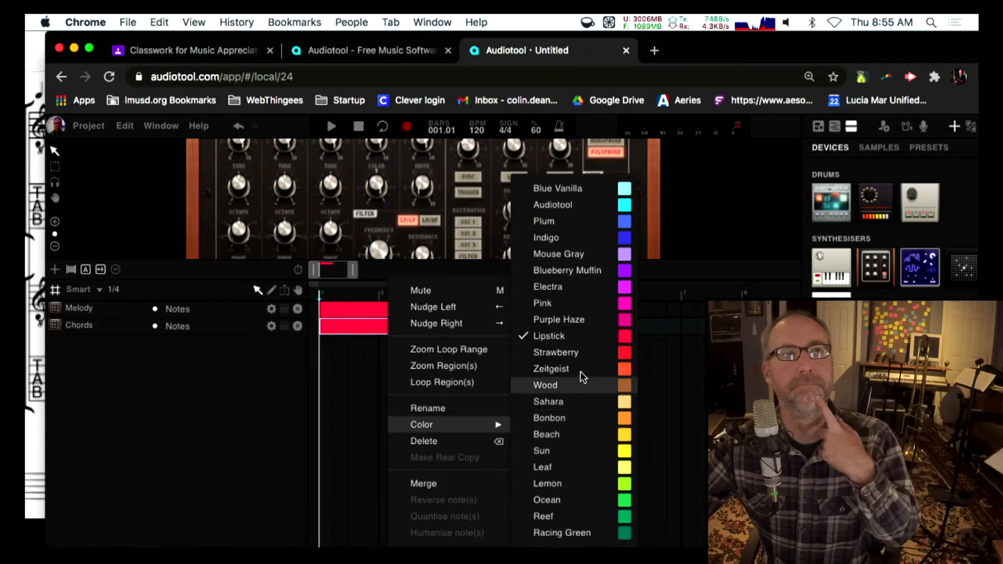
pyautogui.click(571, 352)
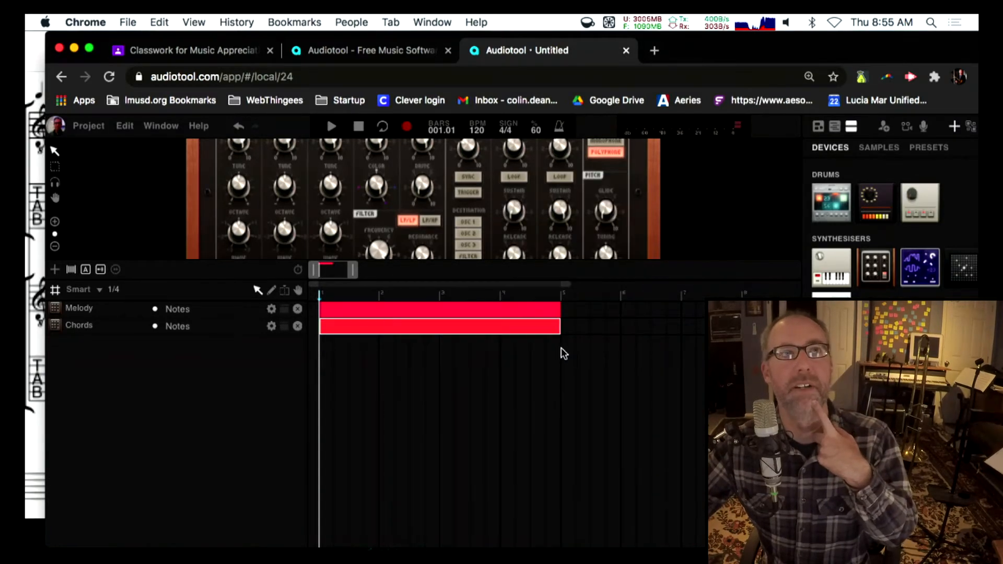
# Change the color of the Chords region to Plum.
pyautogui.rightClick(524, 327)
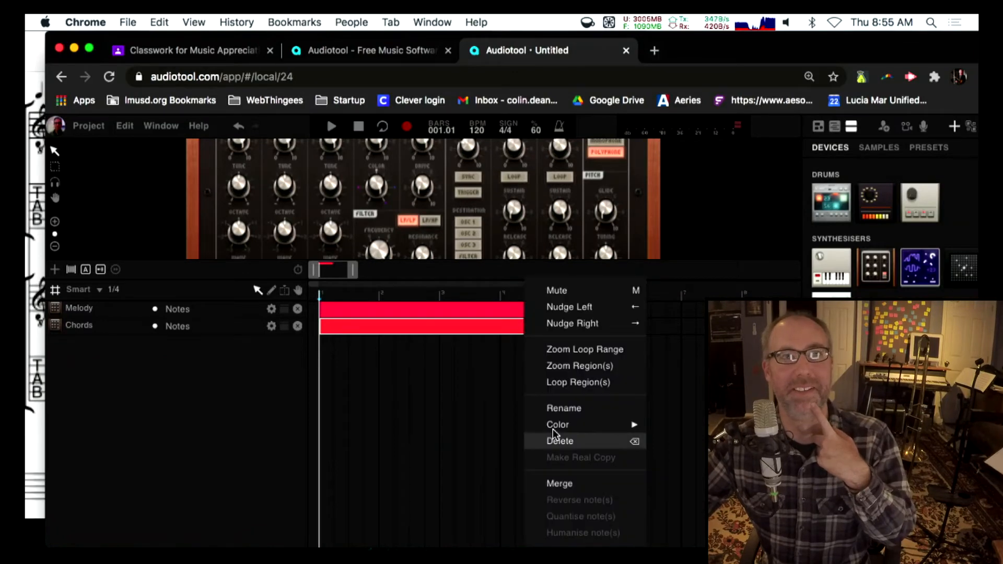
pyautogui.moveTo(611, 435)
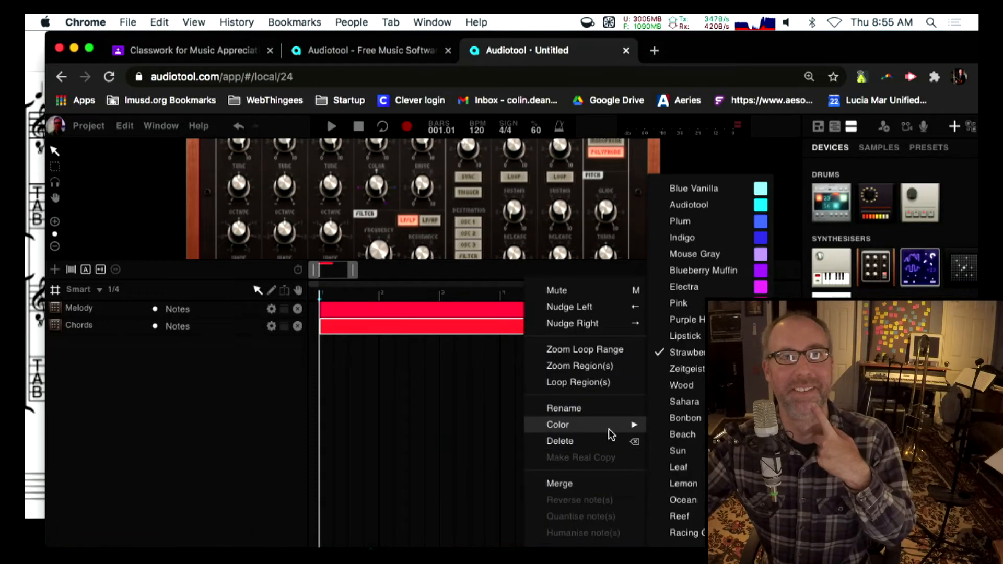
pyautogui.click(681, 221)
pyautogui.click(399, 391)
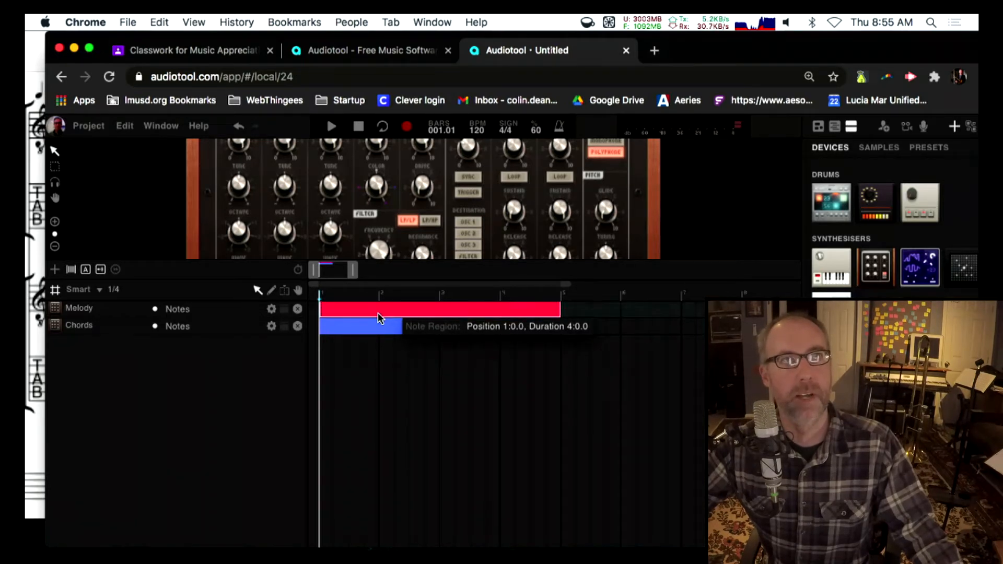
# Open the Melody region's note editor and fill bars 1 and 2 with eight quarter notes on C4.
pyautogui.doubleClick(374, 312)
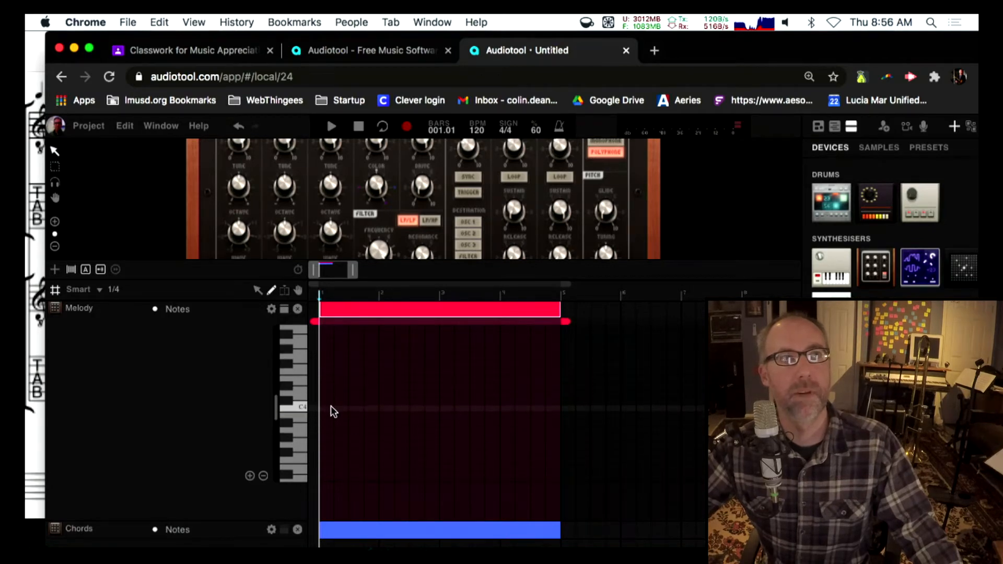
pyautogui.moveTo(104, 42); pyautogui.dragTo(271, 34)
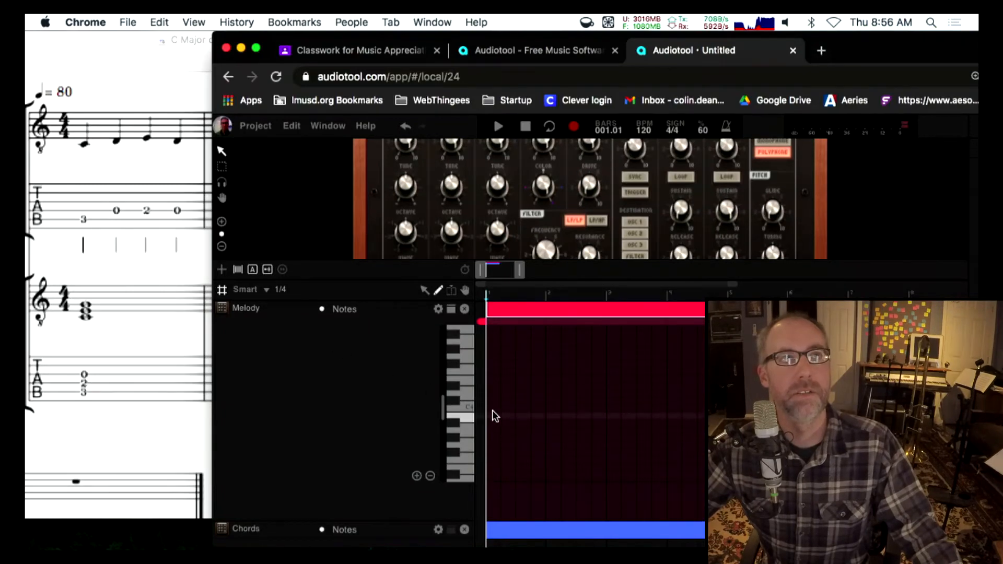
pyautogui.moveTo(491, 411)
pyautogui.mouseDown()
pyautogui.moveTo(517, 410)
pyautogui.moveTo(500, 413)
pyautogui.mouseUp()
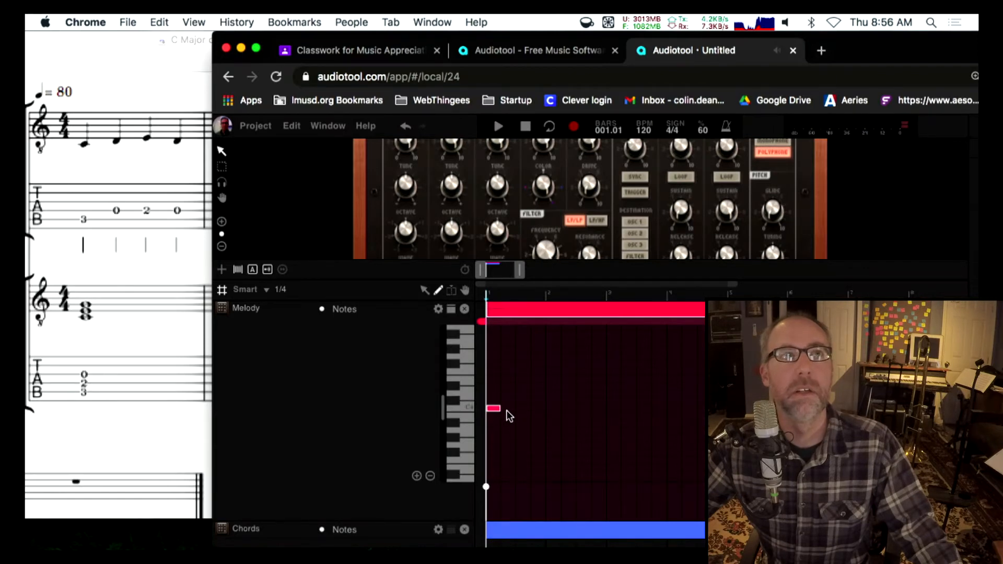
pyautogui.click(508, 410)
pyautogui.click(523, 409)
pyautogui.click(538, 410)
pyautogui.click(553, 409)
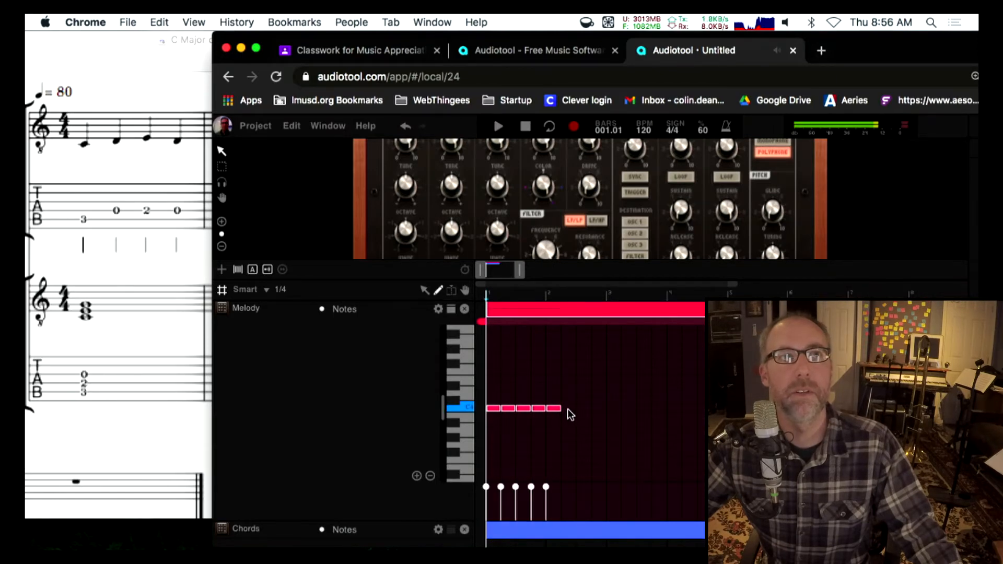
pyautogui.click(584, 409)
pyautogui.click(598, 410)
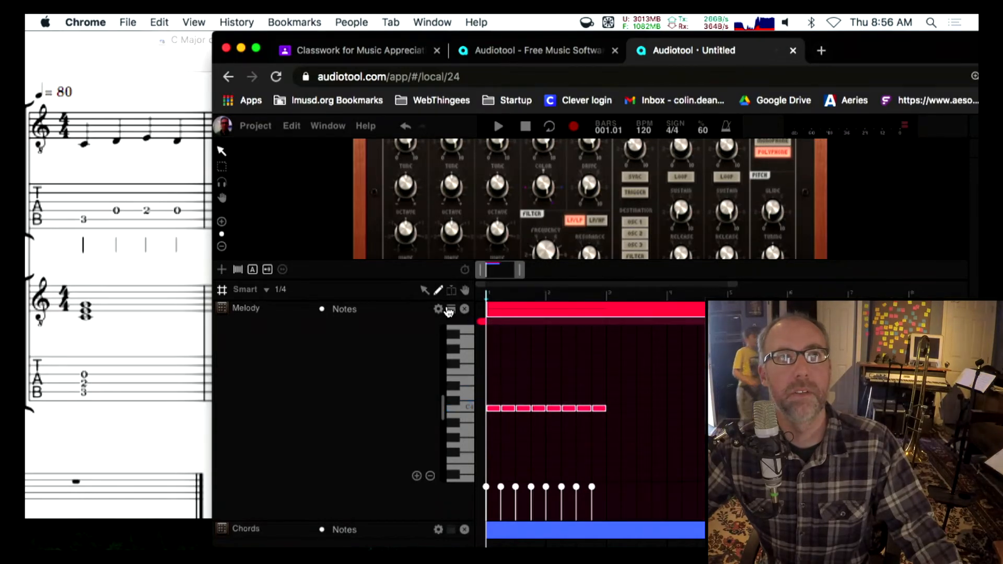
# Check the C Major comp Practice score in Preview, then fill bars 3 and 4 of the Melody region with eight C4 quarter notes.
pyautogui.click(141, 95)
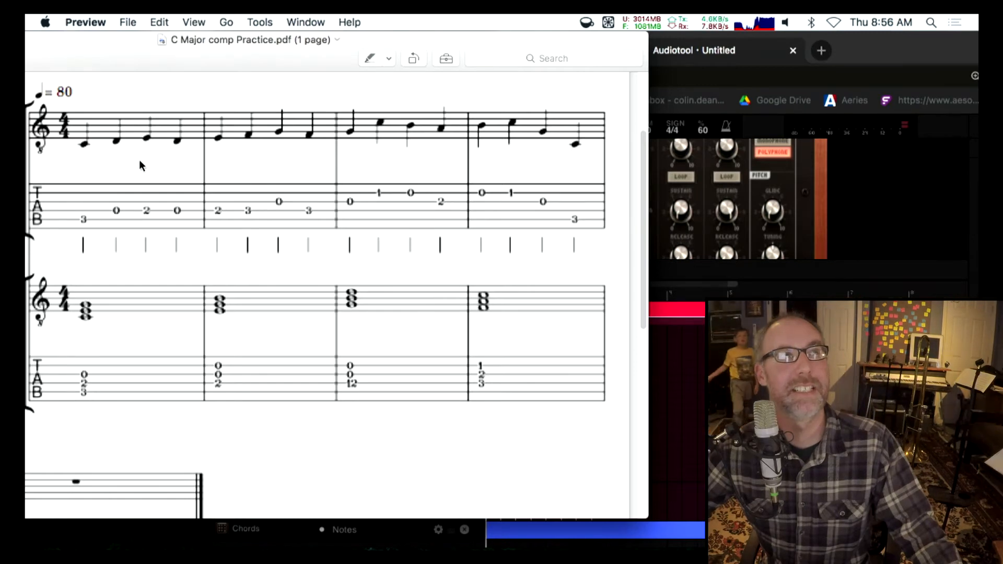
pyautogui.click(921, 40)
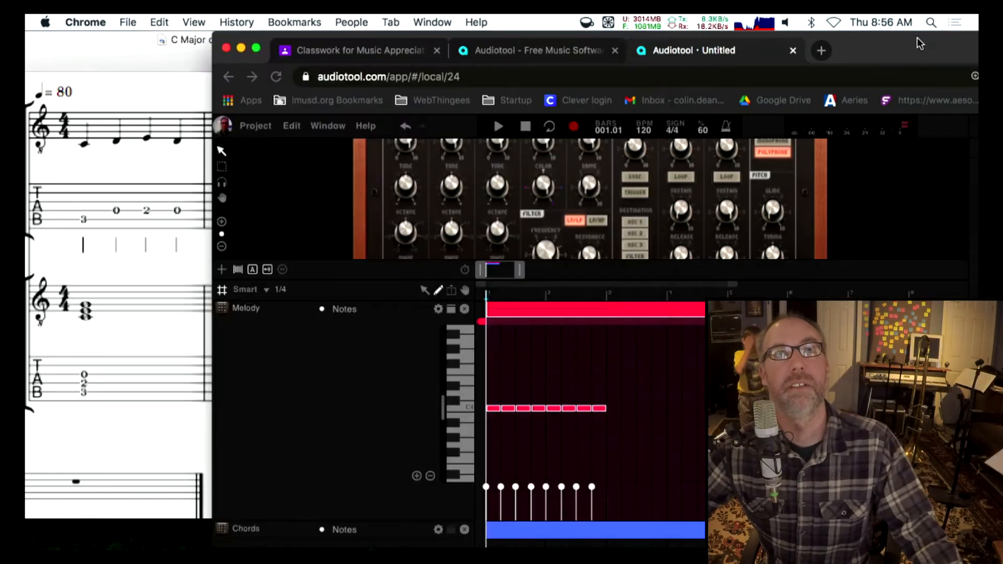
pyautogui.moveTo(914, 45); pyautogui.dragTo(751, 42)
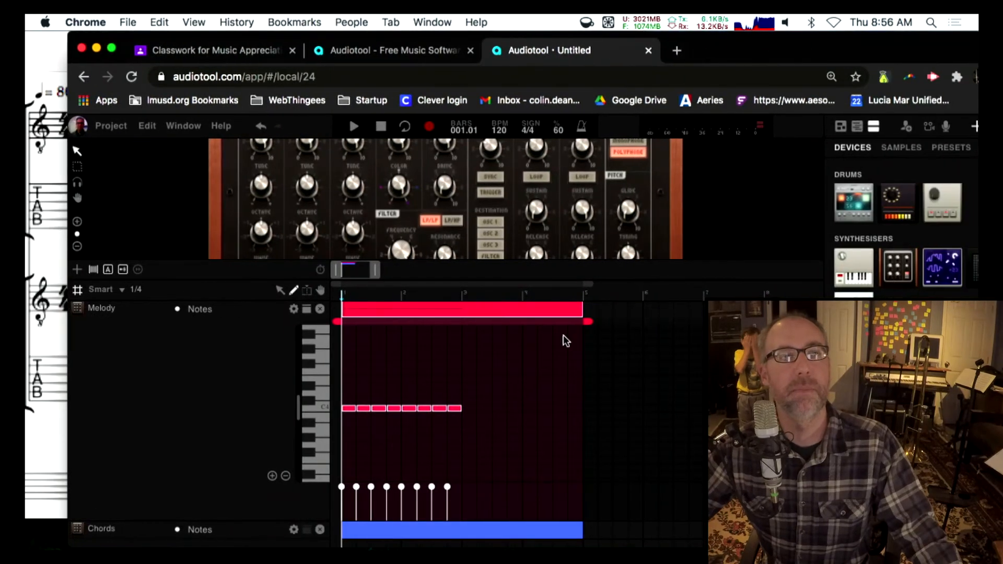
pyautogui.click(469, 408)
pyautogui.click(485, 408)
pyautogui.click(500, 408)
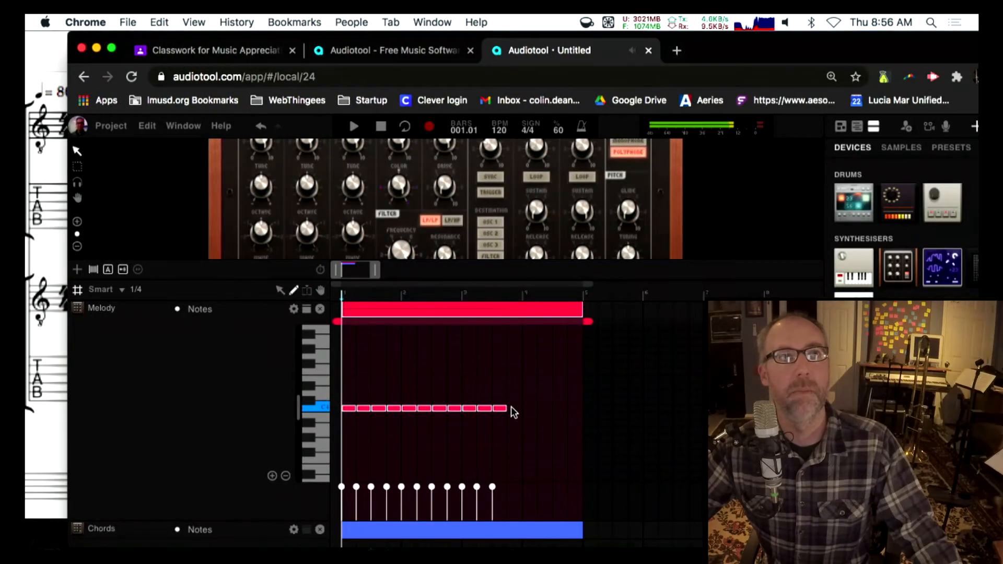
pyautogui.click(529, 408)
pyautogui.click(543, 409)
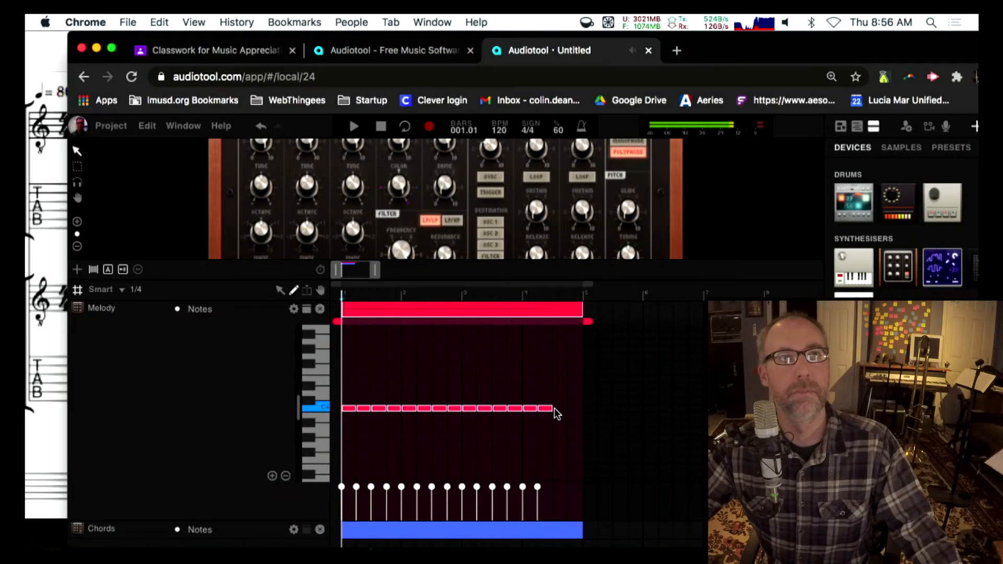
pyautogui.click(558, 409)
pyautogui.click(573, 409)
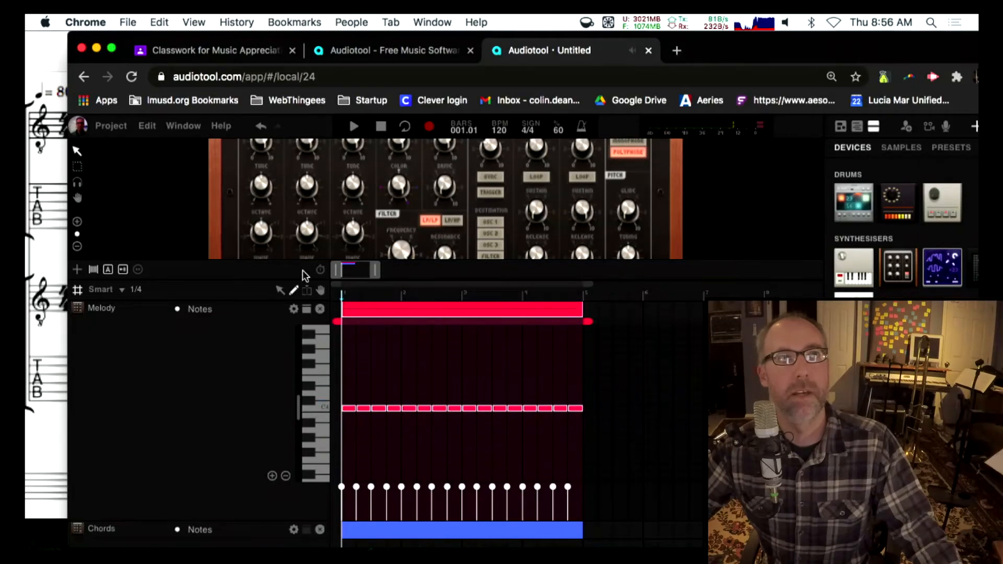
# Switch to the selection tool and audition the first C4 melody note with the system volume raised.
pyautogui.click(280, 291)
pyautogui.press('super+a')
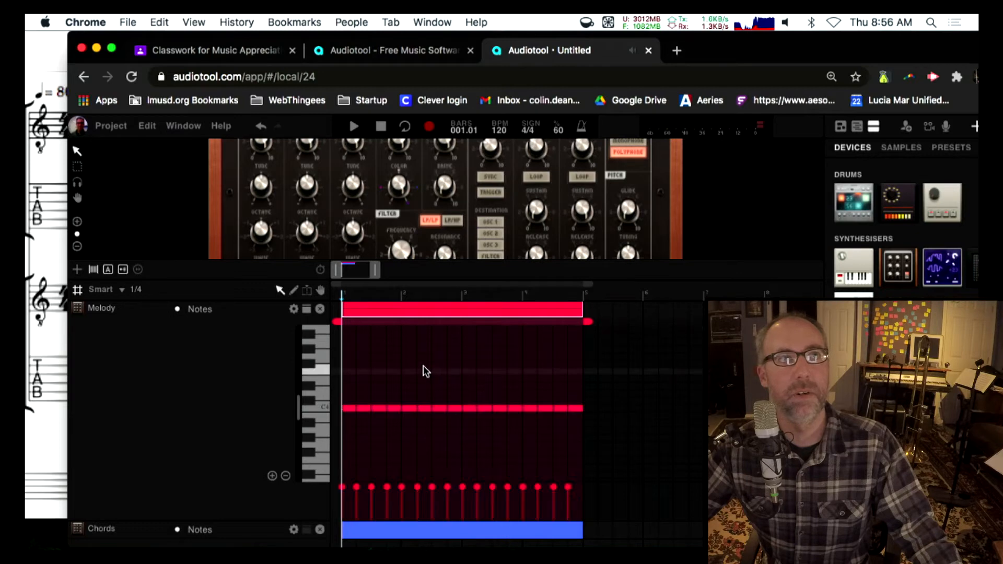
pyautogui.click(349, 408)
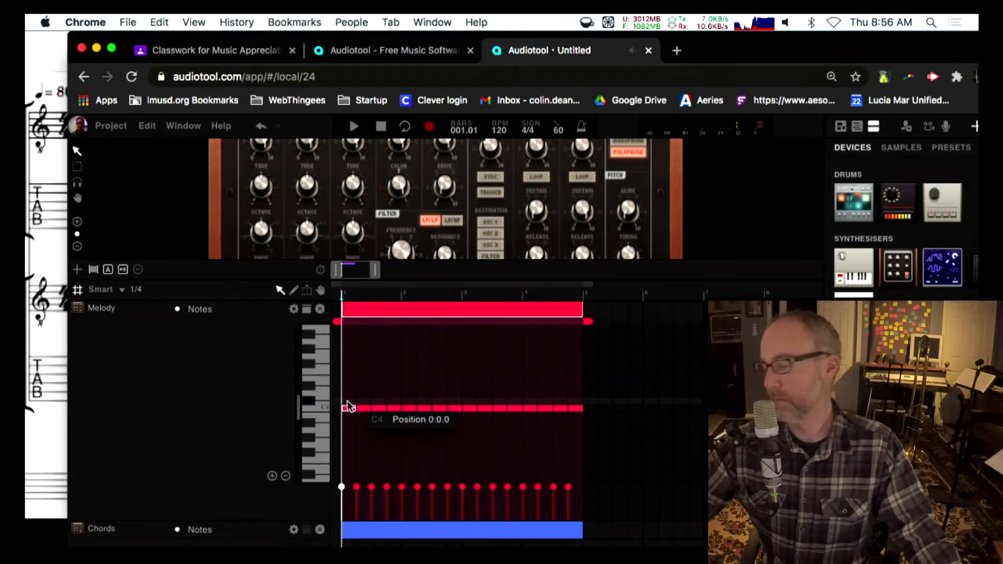
pyautogui.press('XF86AudioRaiseVolume')
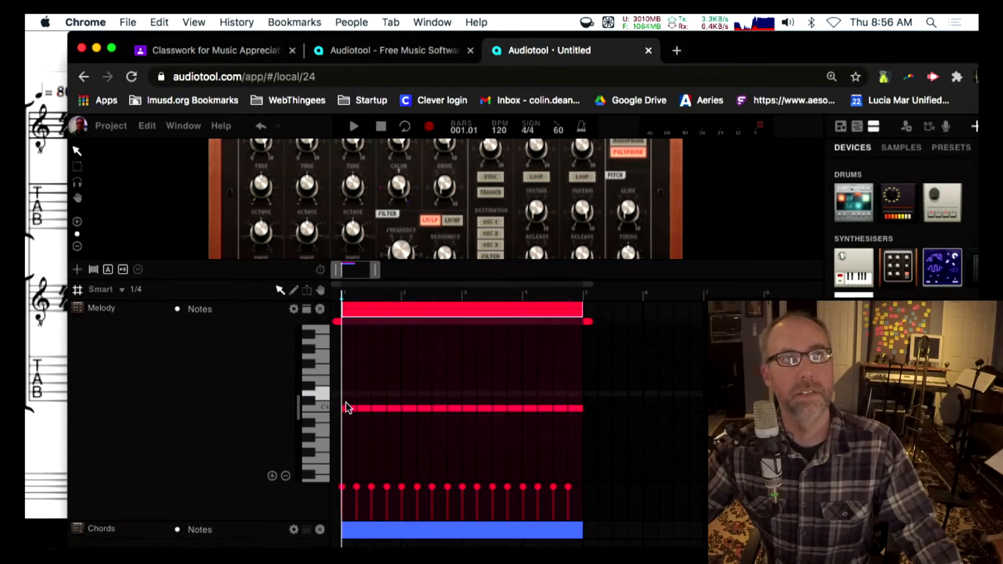
pyautogui.moveTo(349, 408); pyautogui.dragTo(349, 408)
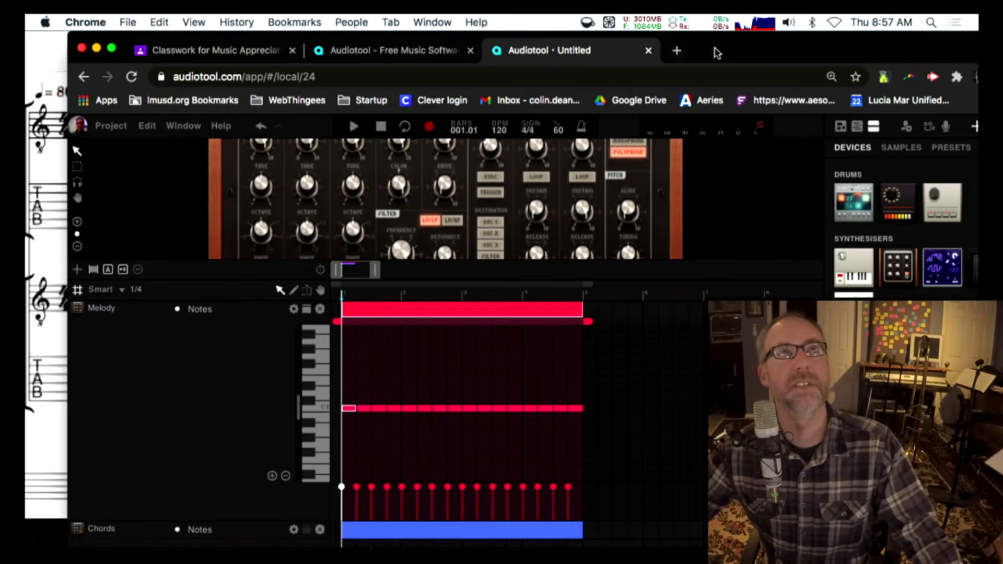
# Following the score, raise the second melody note in bar 1 to D4 and the third to E4.
pyautogui.moveTo(762, 44); pyautogui.dragTo(949, 48)
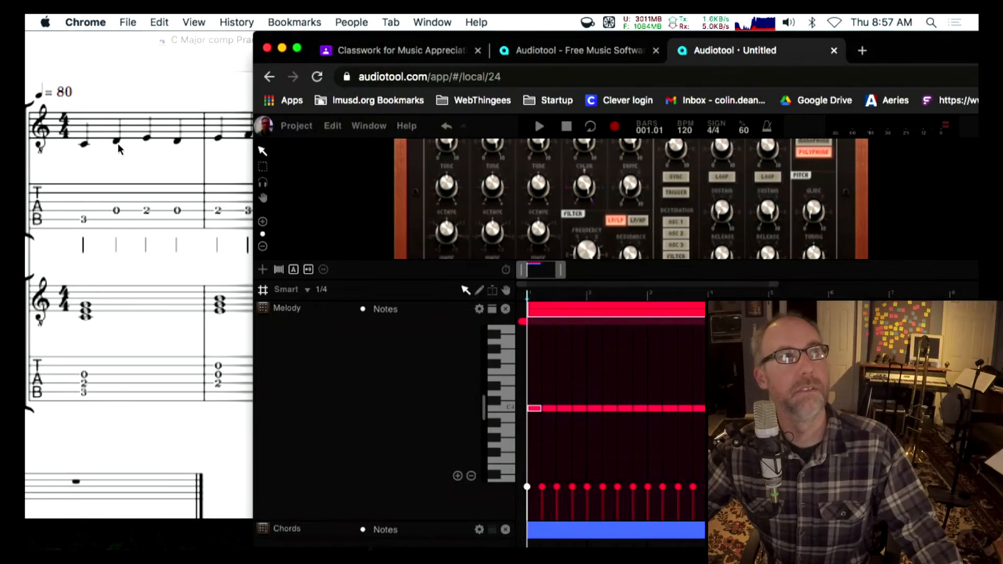
pyautogui.moveTo(541, 408)
pyautogui.mouseDown()
pyautogui.moveTo(549, 413)
pyautogui.moveTo(550, 399)
pyautogui.mouseUp()
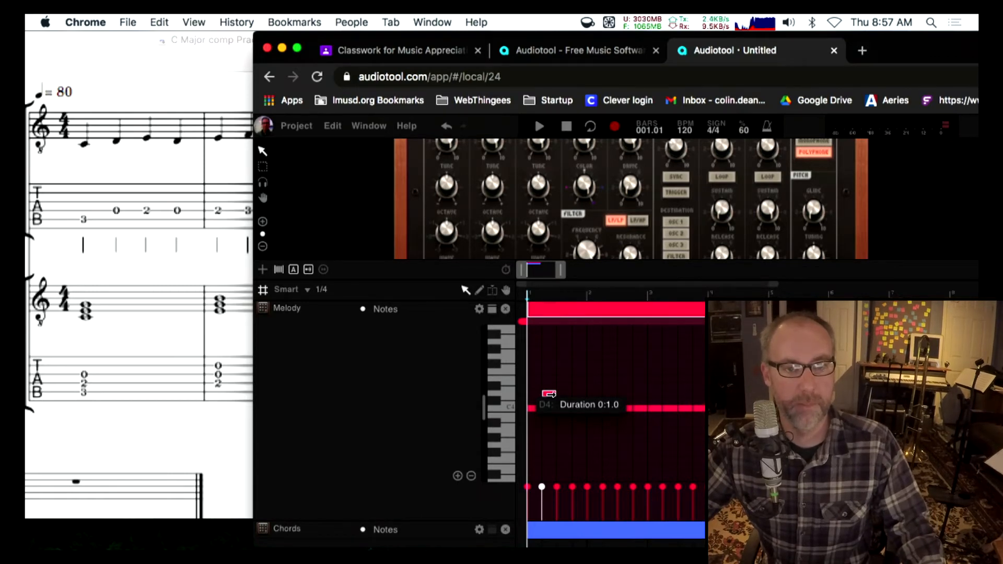
pyautogui.click(563, 409)
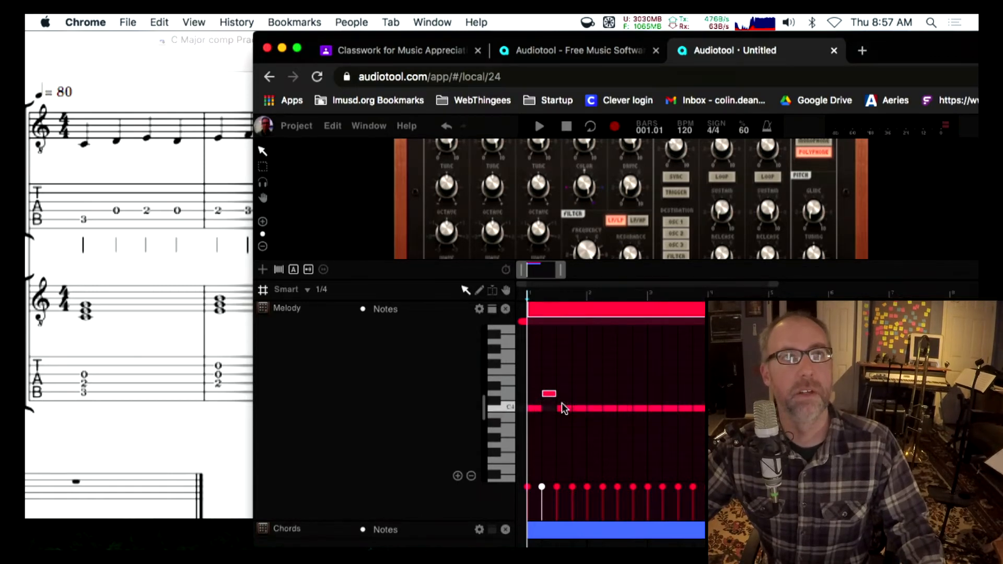
pyautogui.moveTo(563, 411); pyautogui.dragTo(561, 381)
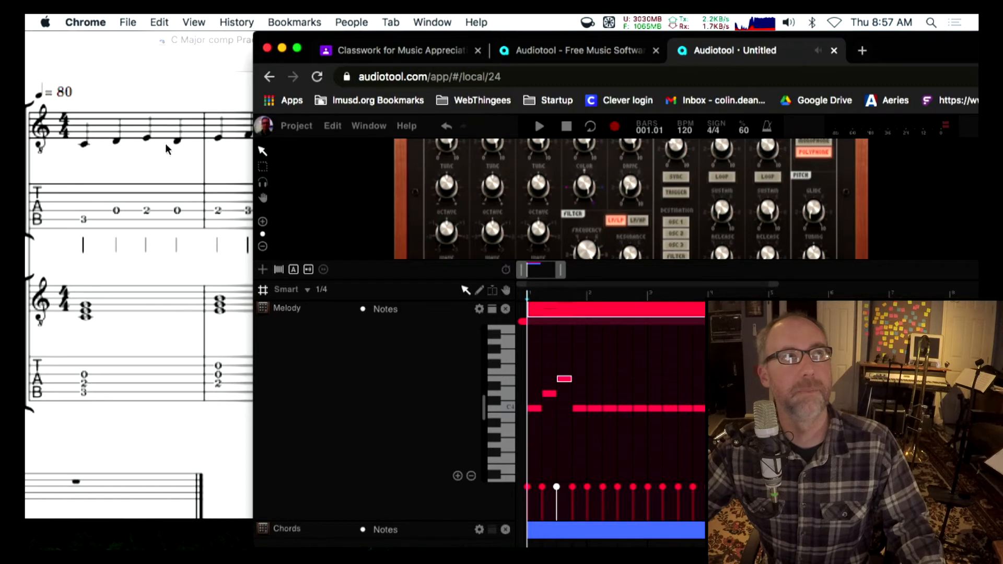
pyautogui.click(580, 409)
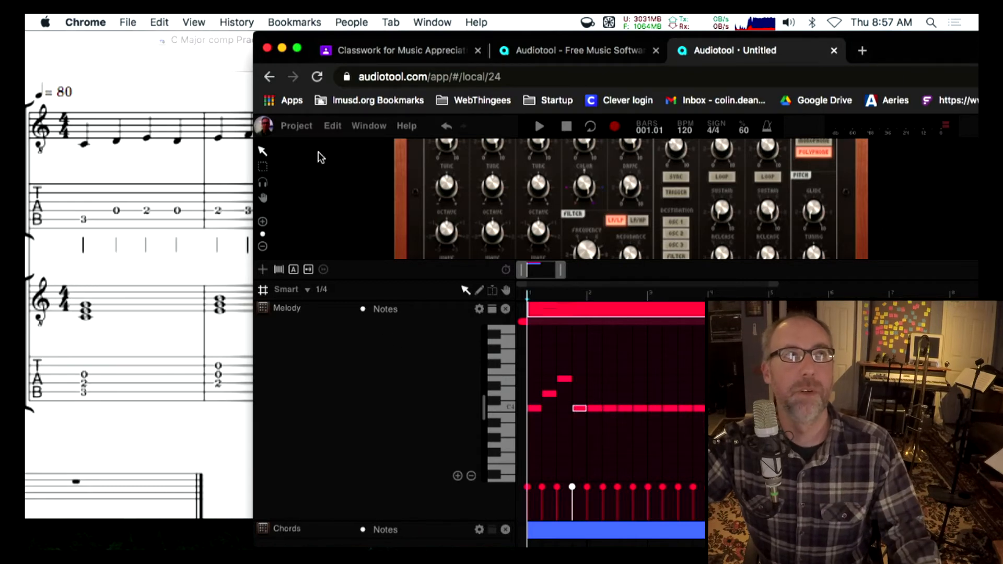
# Arrange the windows so the score's melody staff shows above the Audiotool note editor, and select the fourth note in bar 1.
pyautogui.moveTo(921, 58); pyautogui.dragTo(966, 43)
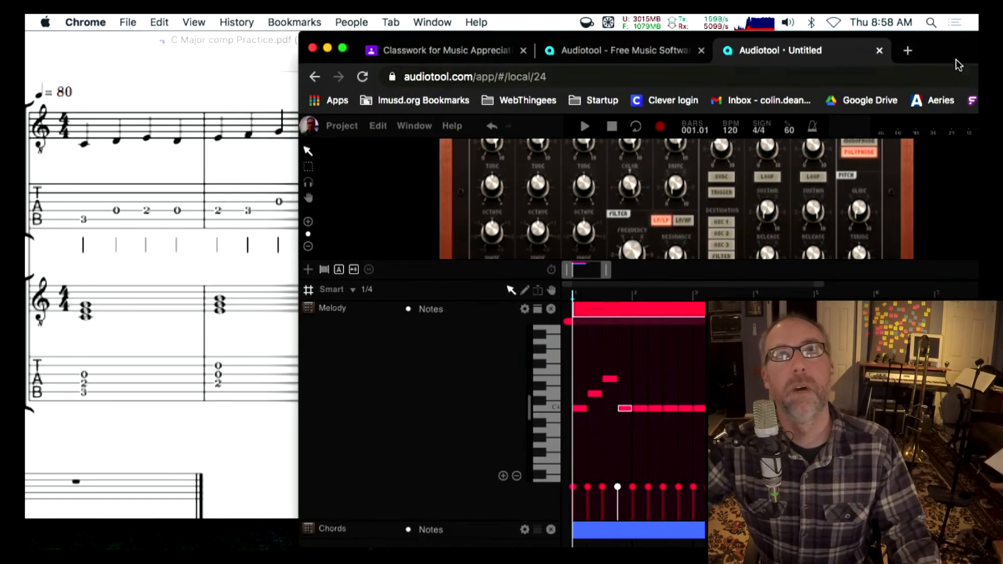
pyautogui.moveTo(959, 65); pyautogui.dragTo(680, 156)
pyautogui.doubleClick(542, 30)
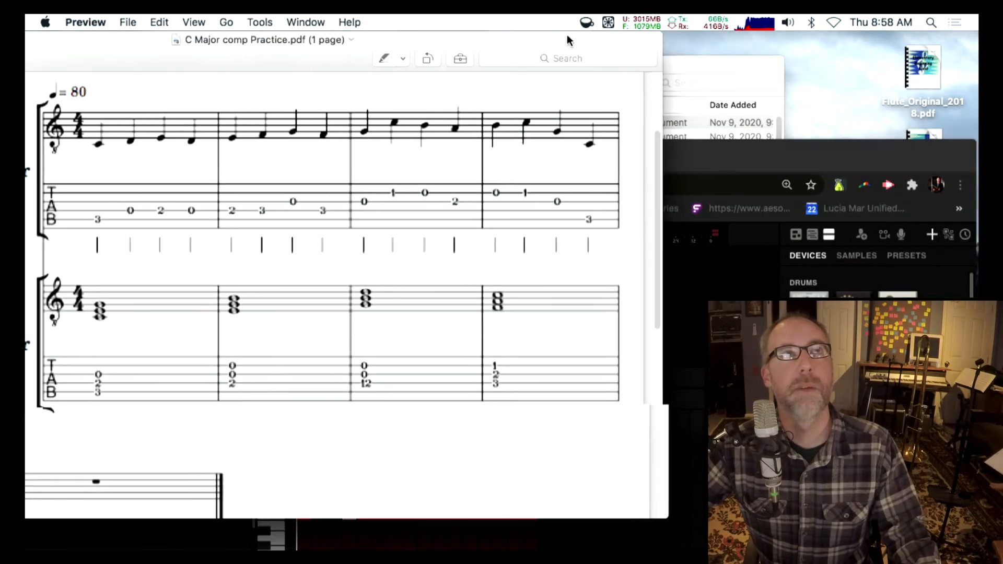
pyautogui.click(784, 154)
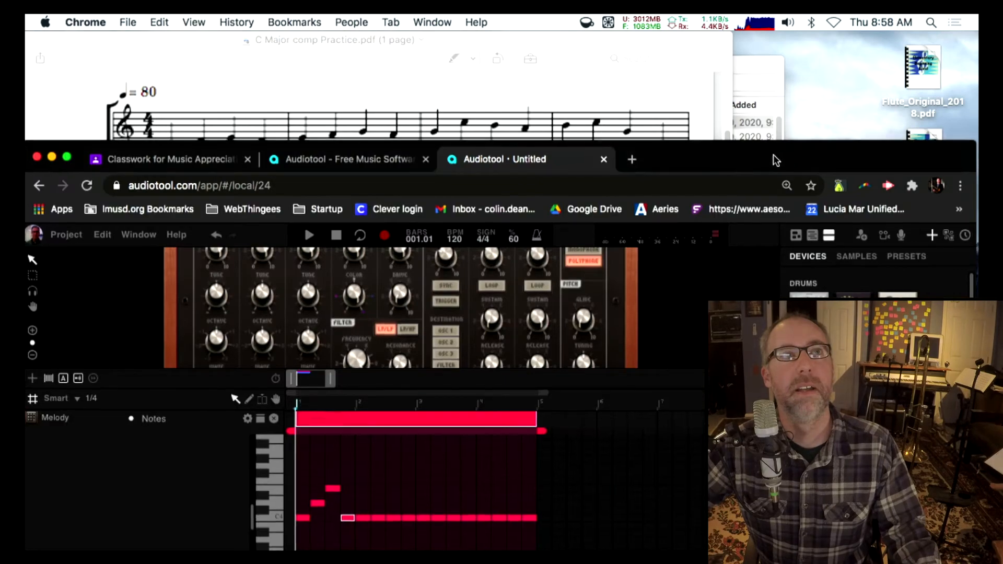
pyautogui.moveTo(768, 152); pyautogui.dragTo(769, 75)
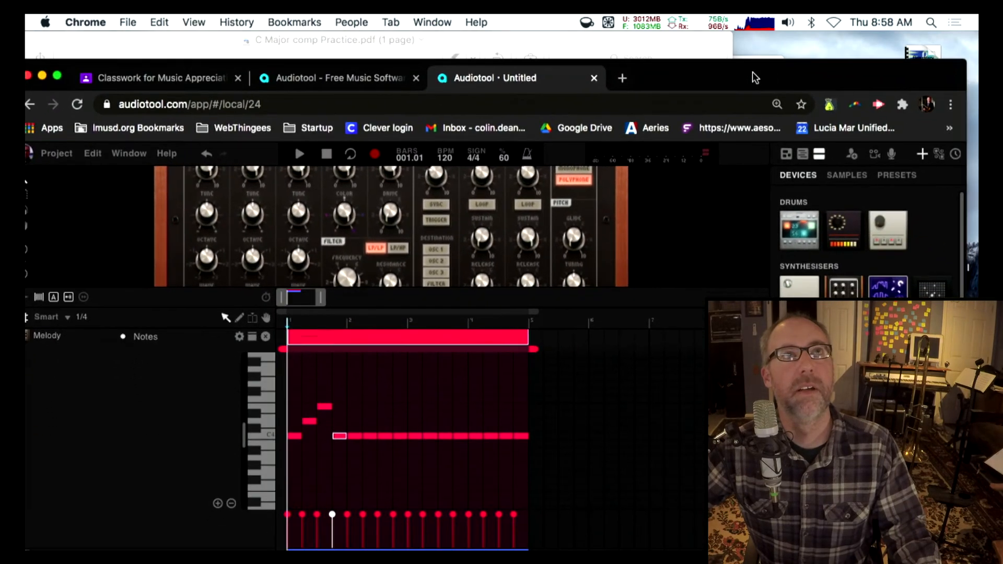
pyautogui.moveTo(645, 61); pyautogui.dragTo(661, 157)
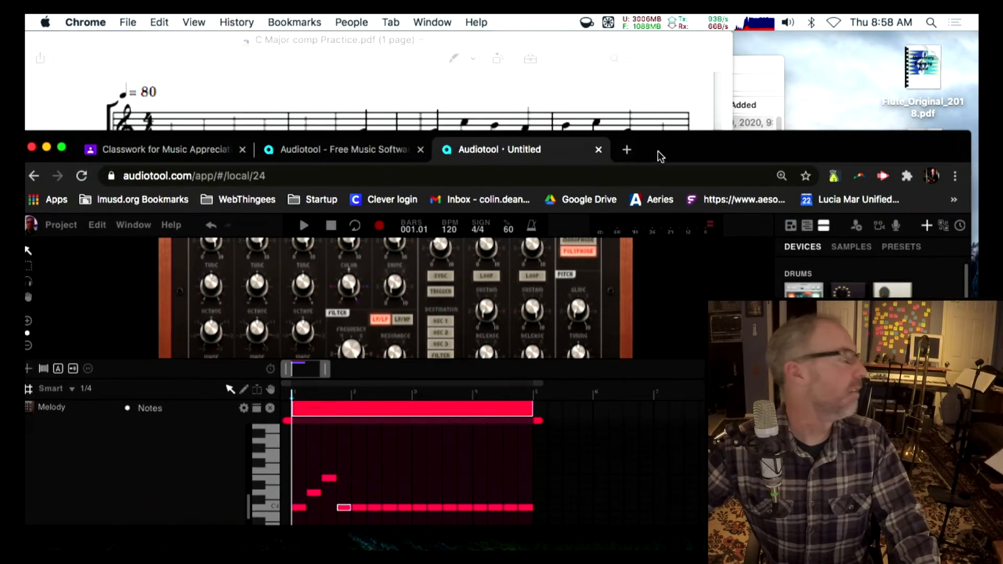
pyautogui.scroll(-1, 487, 94)
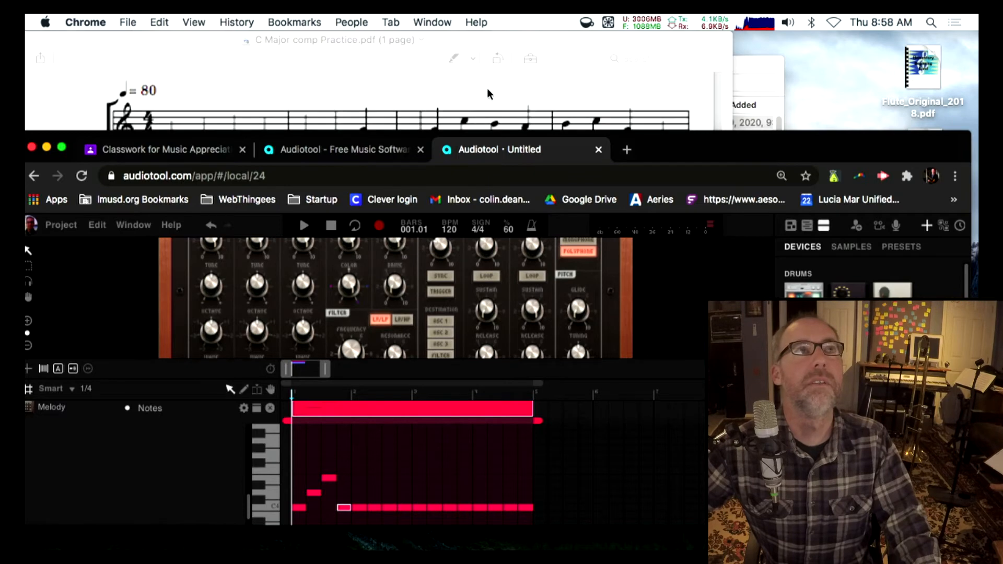
pyautogui.scroll(-3, 487, 94)
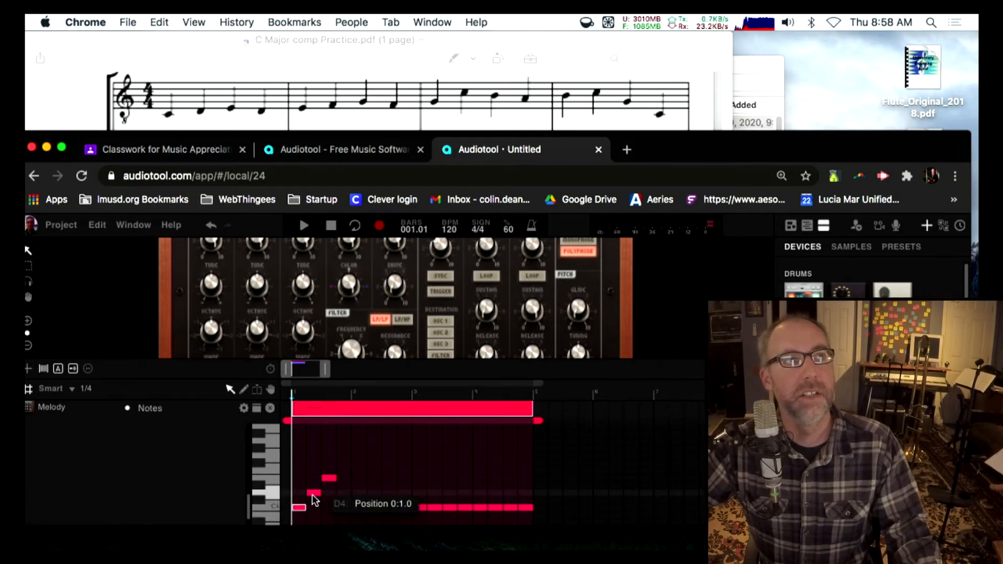
pyautogui.click(343, 507)
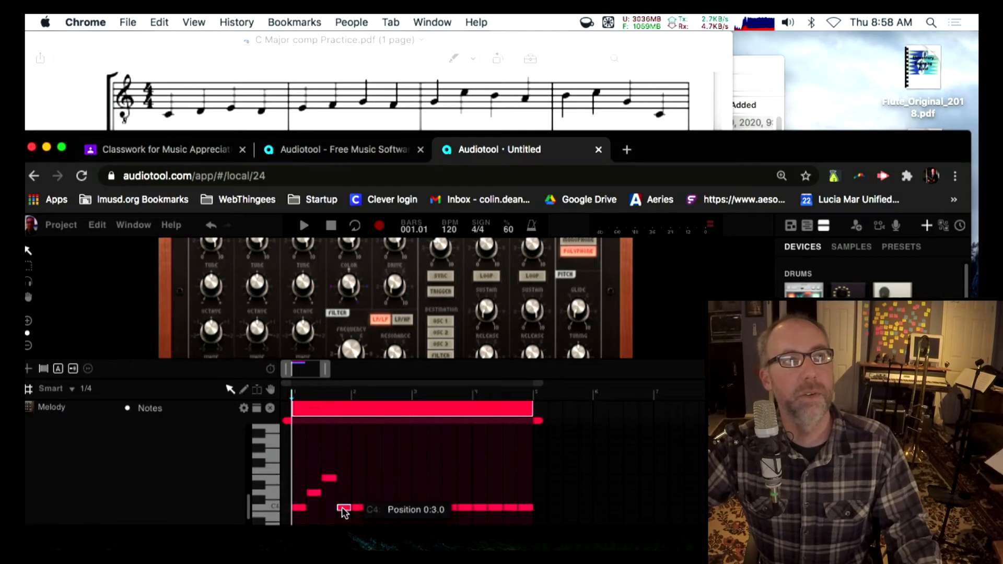
# Following the score, raise the fourth note of bar 1 to D4 and set the bar 2 notes to E4, F4, G4 and F4.
pyautogui.moveTo(343, 512); pyautogui.dragTo(343, 498)
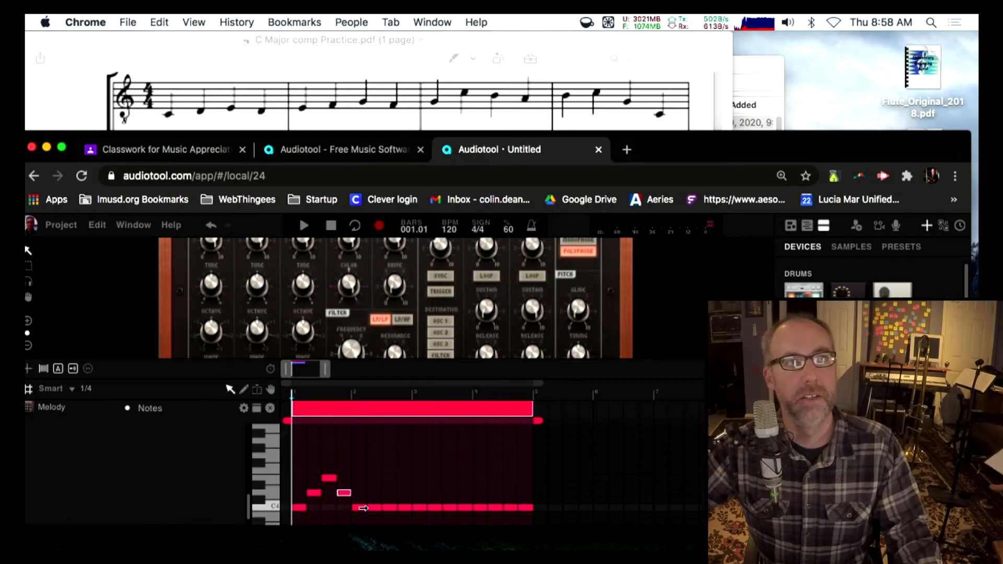
pyautogui.click(359, 508)
pyautogui.moveTo(361, 512); pyautogui.dragTo(372, 469)
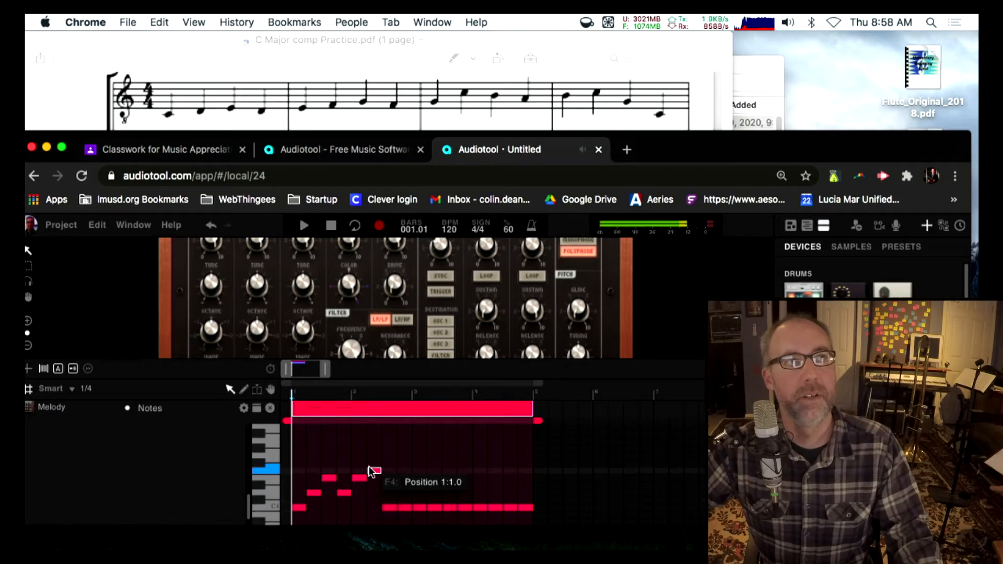
pyautogui.moveTo(390, 508); pyautogui.dragTo(400, 478)
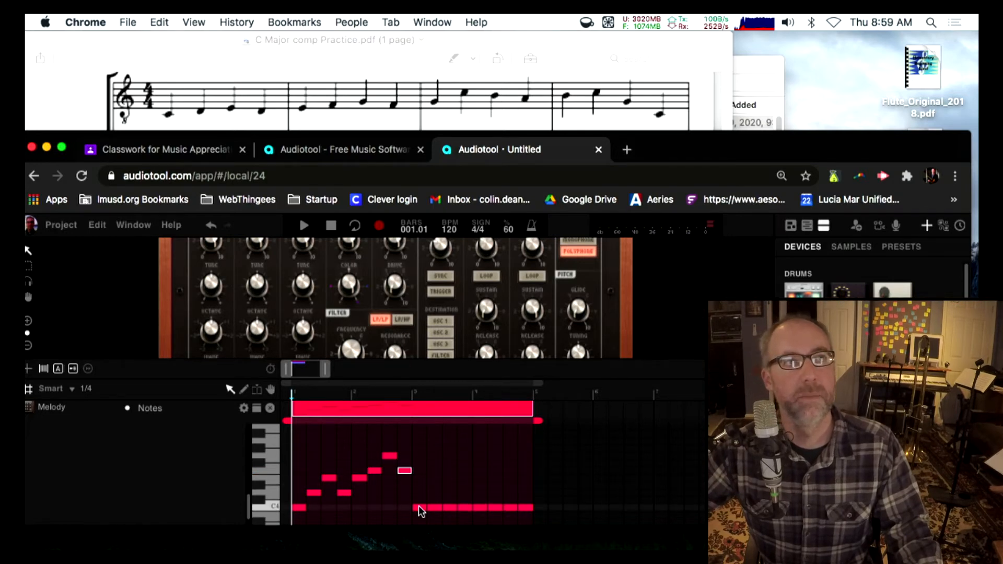
# Raise the four melody notes in bar 3 to G4, C5, B4 and A4 to match the score.
pyautogui.moveTo(418, 507); pyautogui.dragTo(413, 449)
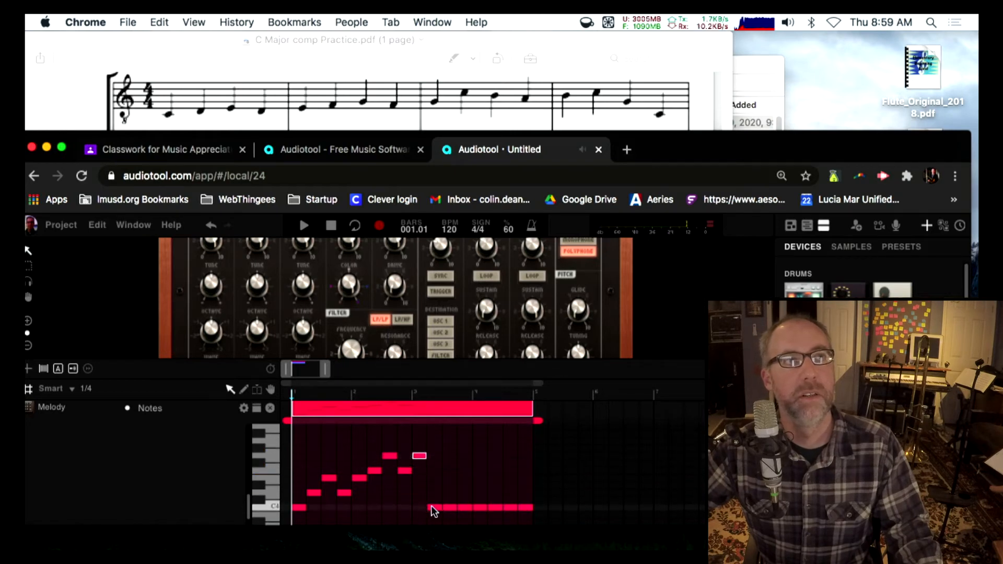
pyautogui.moveTo(431, 507); pyautogui.dragTo(432, 450)
pyautogui.scroll(-2, 424, 461)
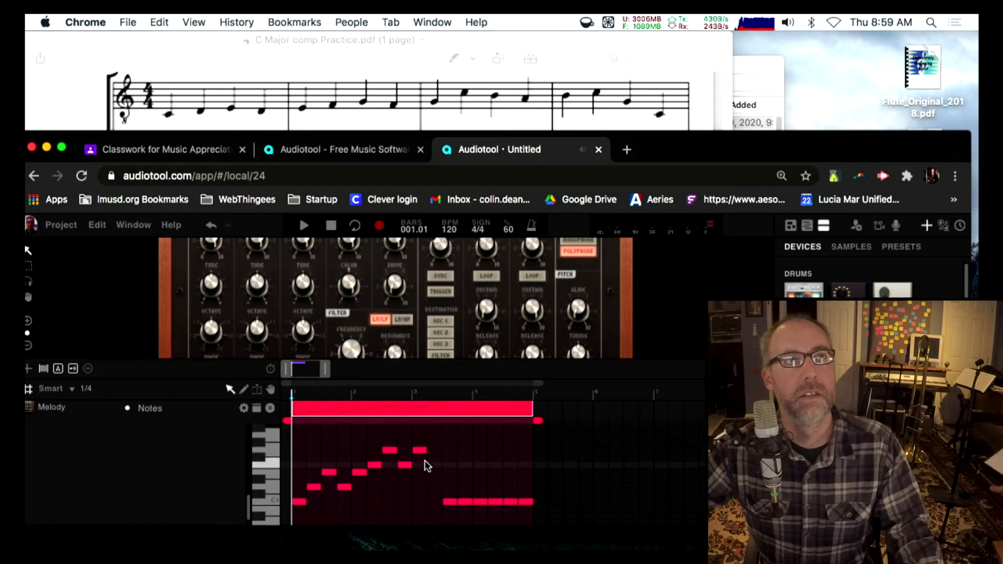
pyautogui.moveTo(452, 500); pyautogui.dragTo(449, 451)
pyautogui.scroll(2, 441, 458)
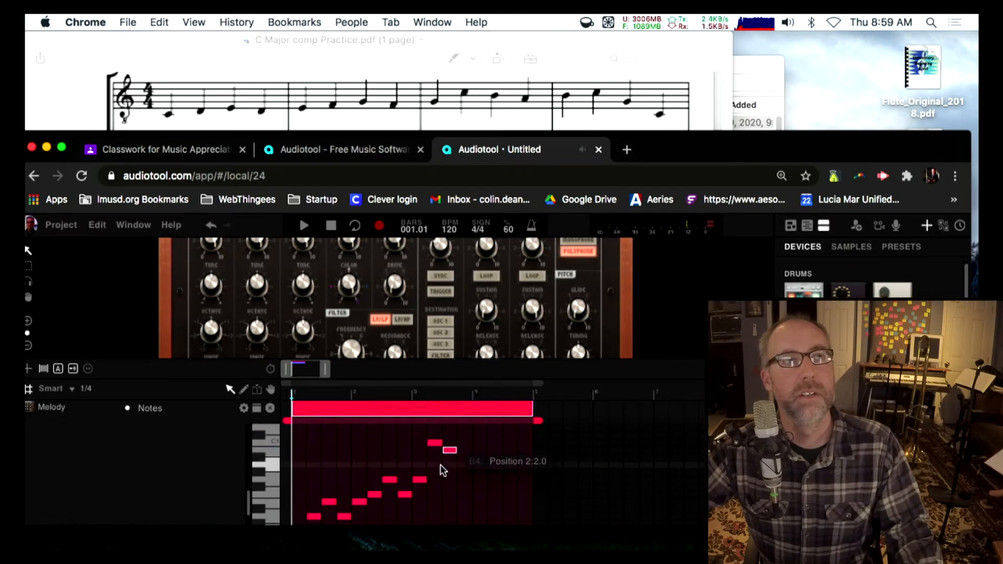
pyautogui.scroll(2, 438, 463)
pyautogui.scroll(-4, 439, 465)
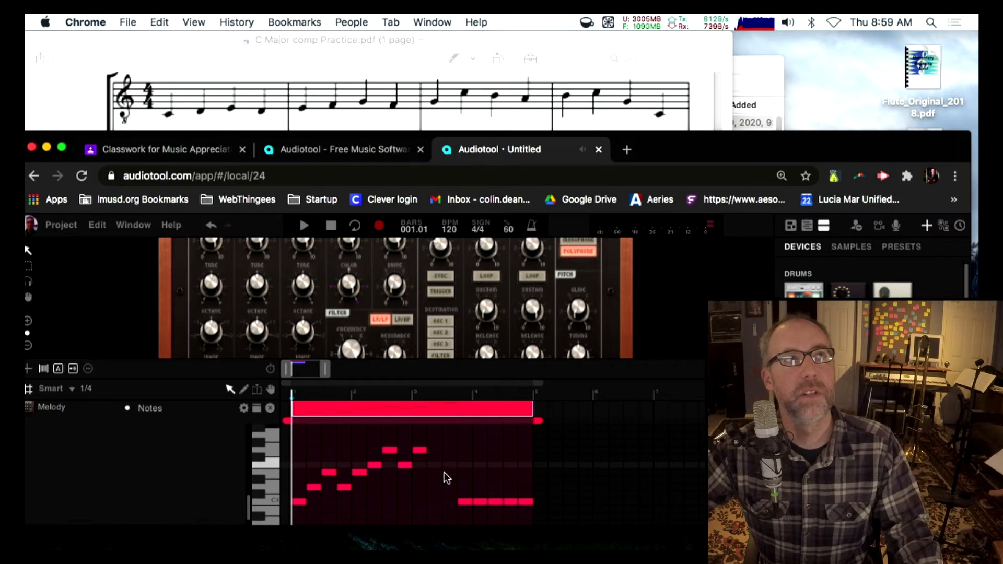
pyautogui.moveTo(464, 502); pyautogui.dragTo(462, 440)
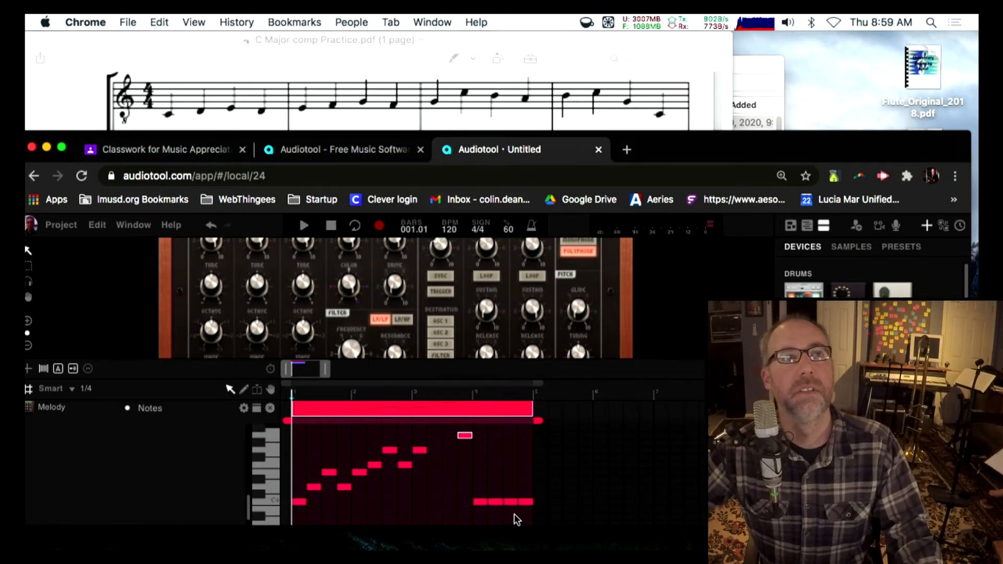
# Set the first three melody notes in bar 4 to B4, C5 and G4, leaving the last on C4.
pyautogui.click(524, 503)
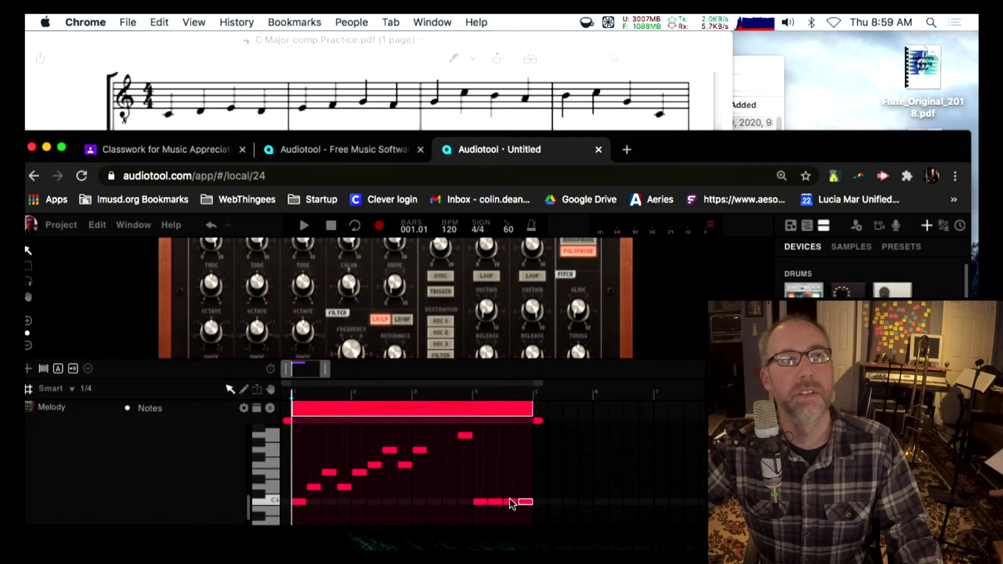
pyautogui.moveTo(510, 502); pyautogui.dragTo(510, 450)
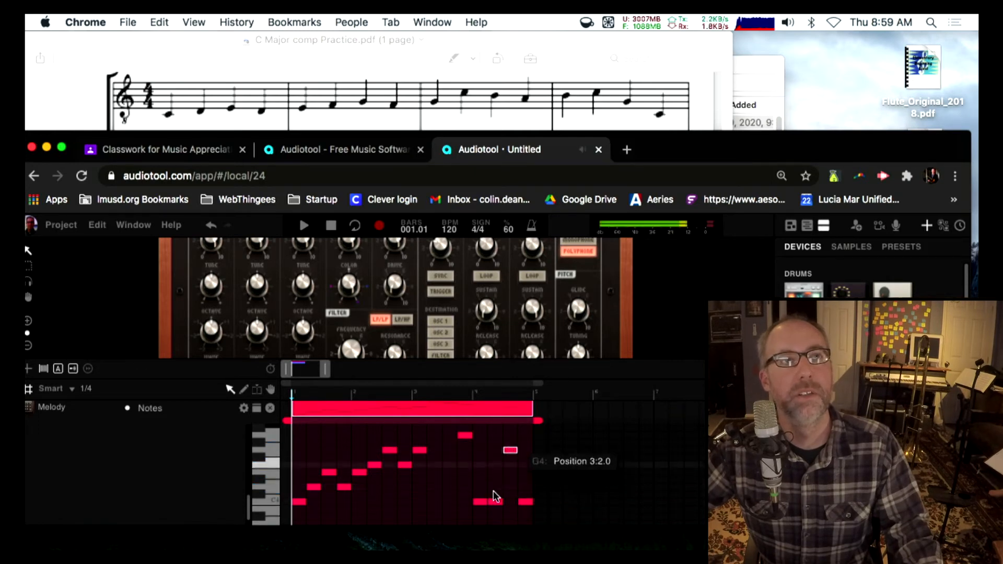
pyautogui.click(481, 501)
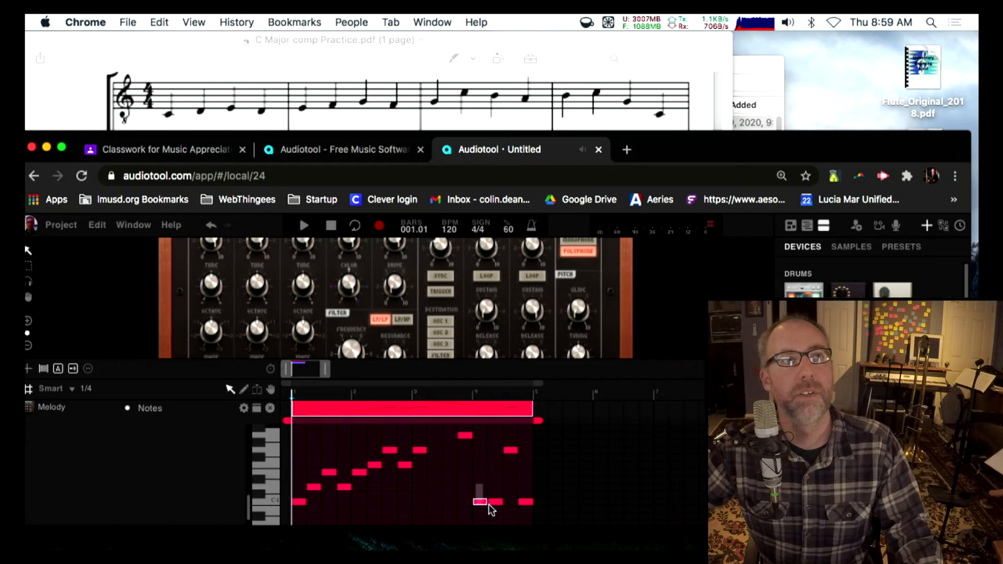
pyautogui.moveTo(494, 504); pyautogui.dragTo(472, 455)
pyautogui.scroll(3, 475, 457)
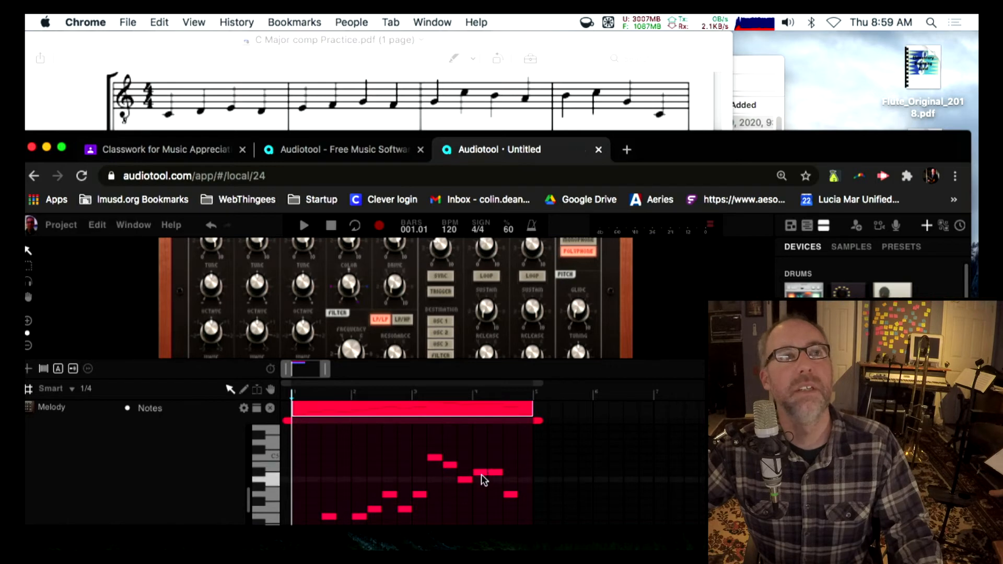
pyautogui.moveTo(478, 471); pyautogui.dragTo(493, 456)
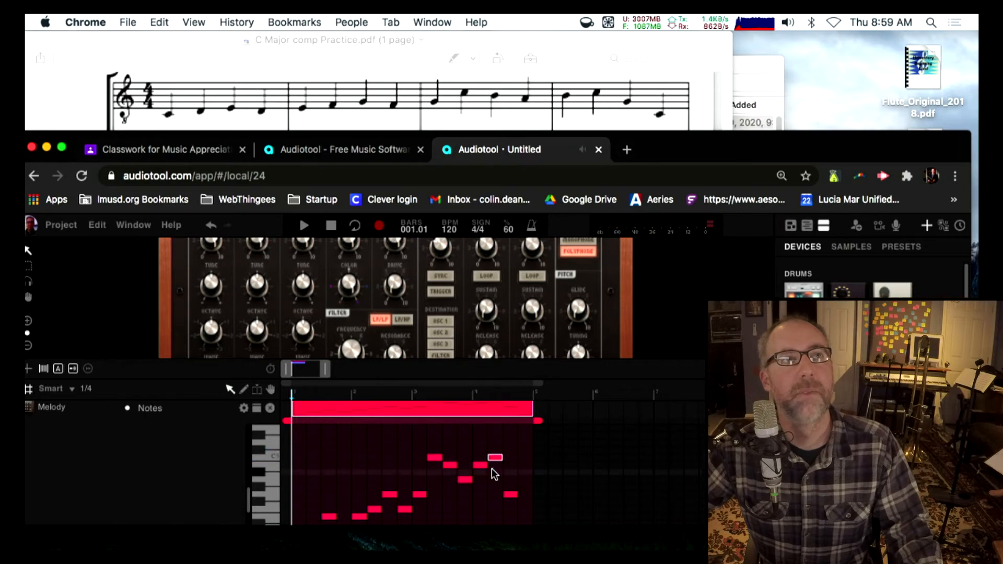
# Compare the finished Melody notes with the melody staff of the C Major comp Practice score in Preview.
pyautogui.scroll(-3, 425, 463)
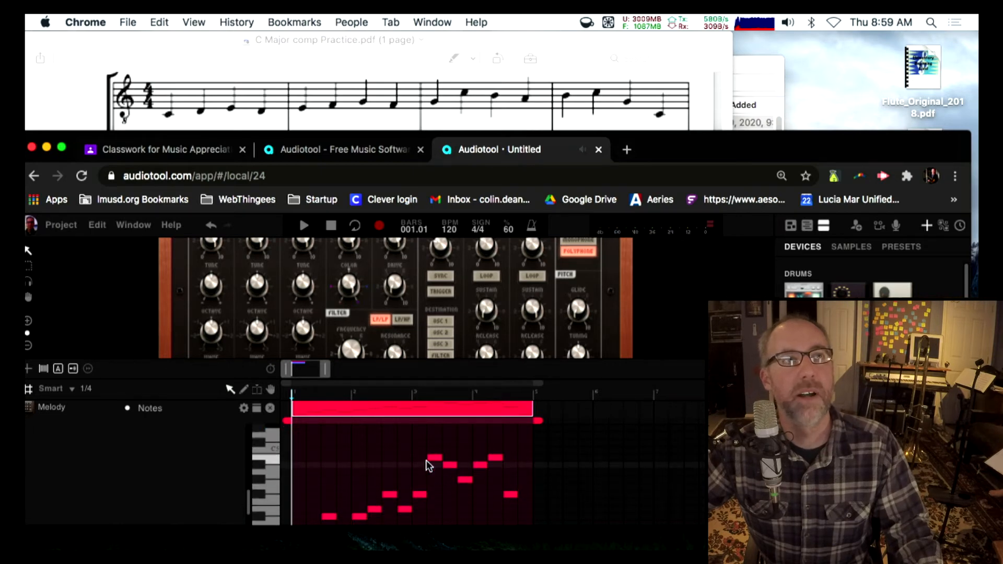
pyautogui.scroll(1, 425, 464)
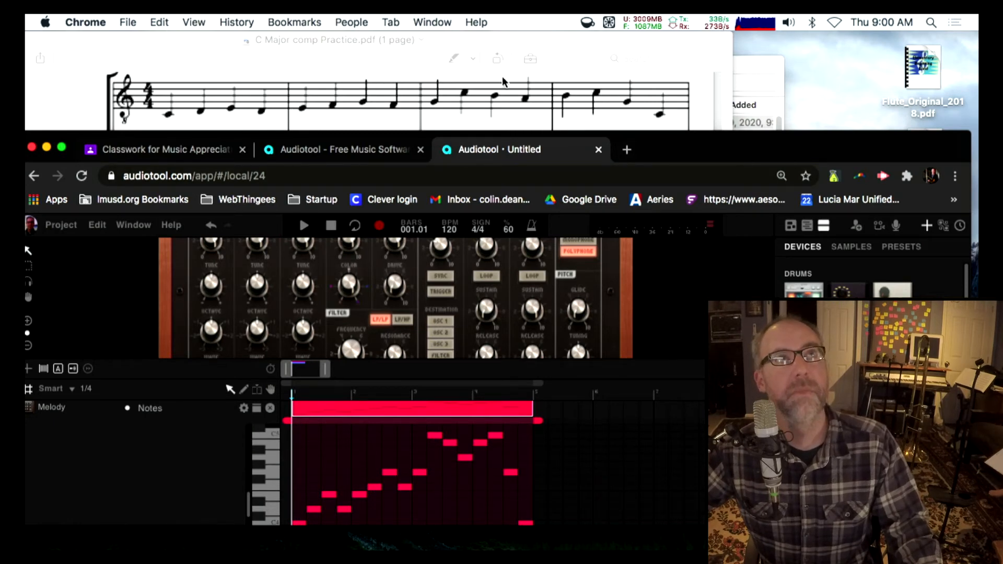
pyautogui.click(174, 120)
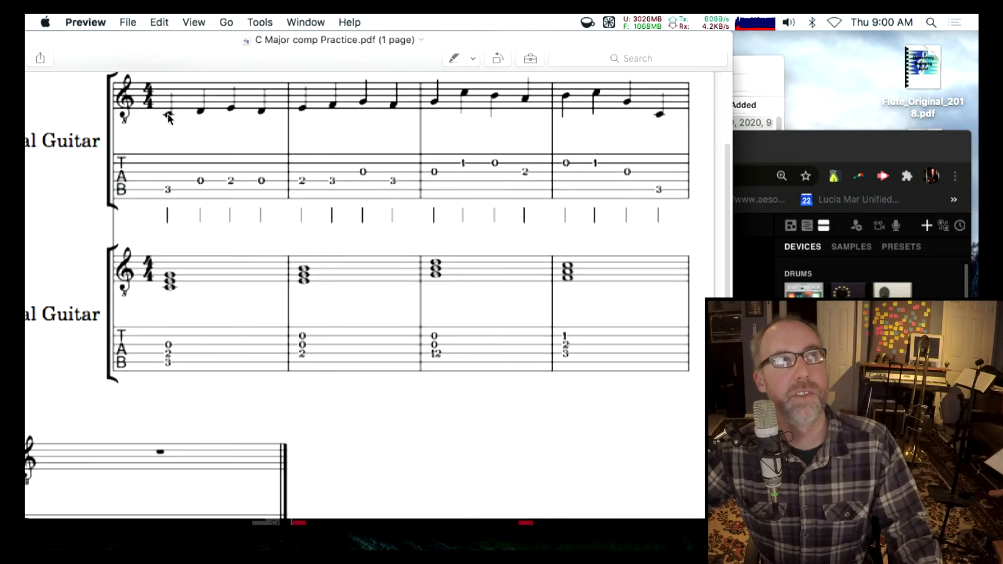
pyautogui.click(792, 148)
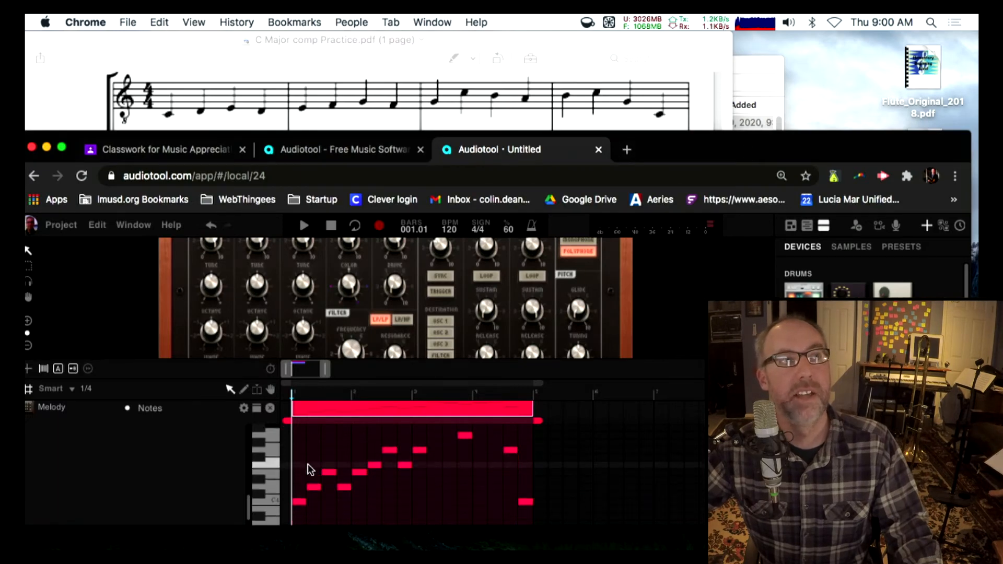
pyautogui.scroll(-1, 310, 470)
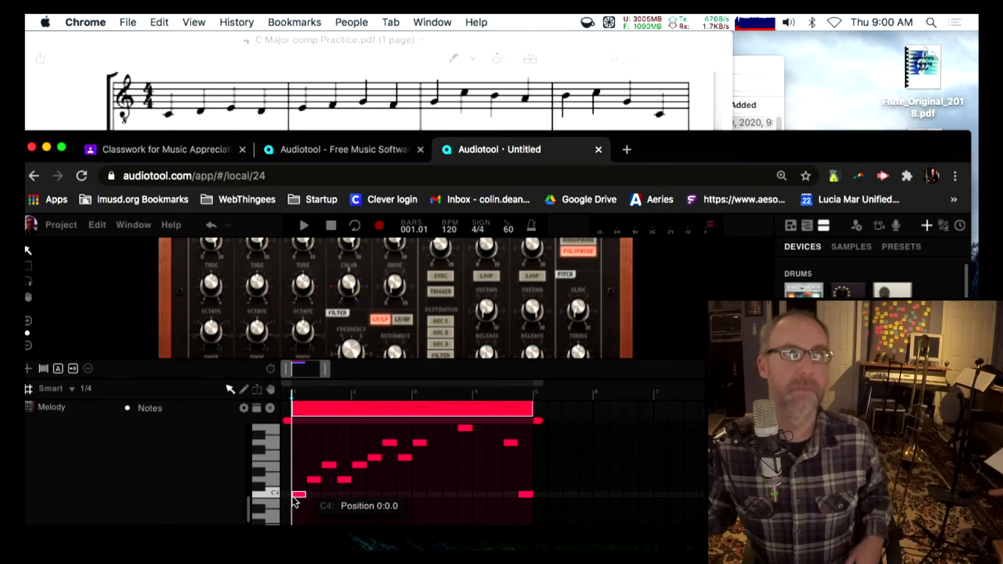
pyautogui.click(220, 34)
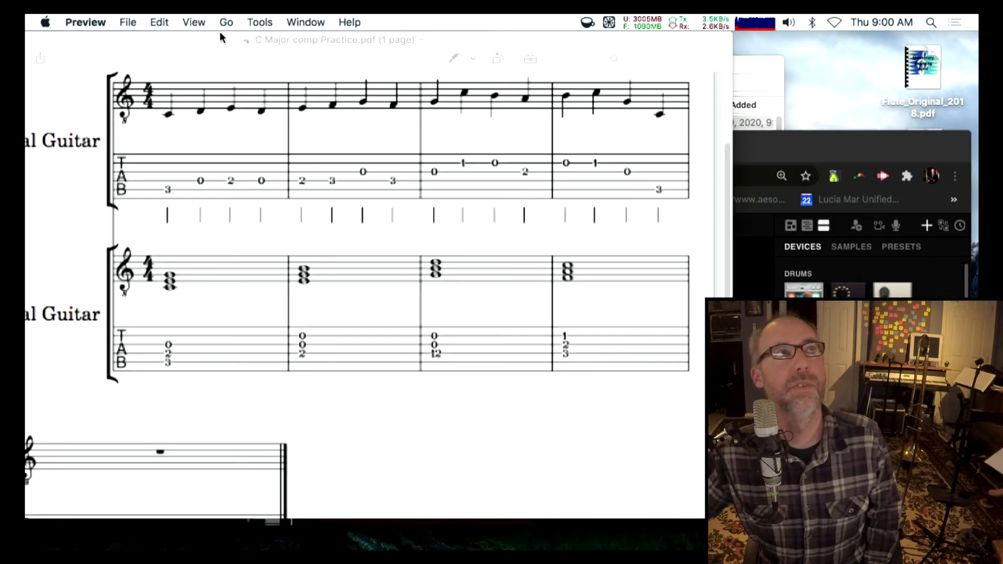
pyautogui.click(971, 157)
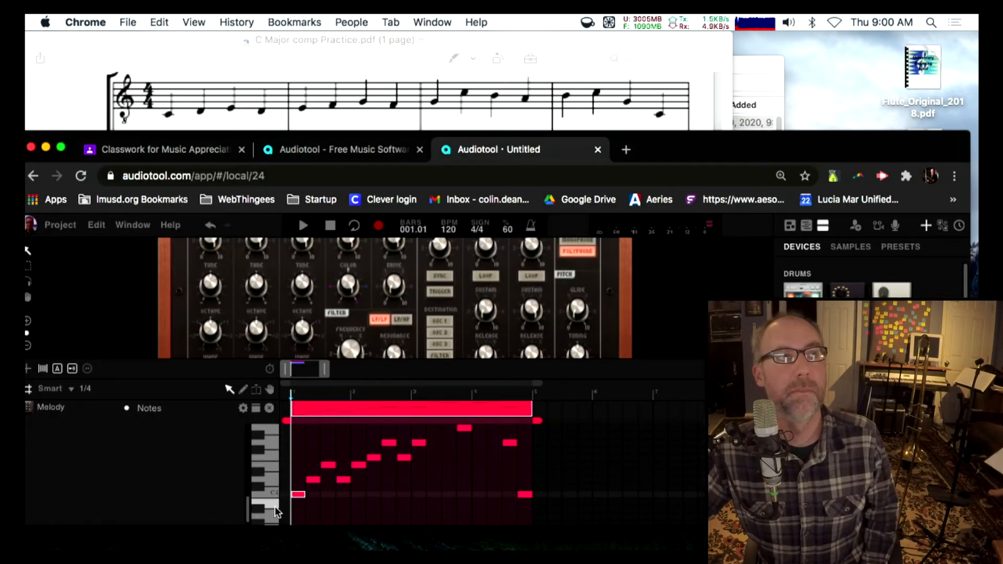
# Close the Melody region's note editor, check the chord staff in Preview, and open the Chords region for note editing in Audiotool.
pyautogui.doubleClick(319, 408)
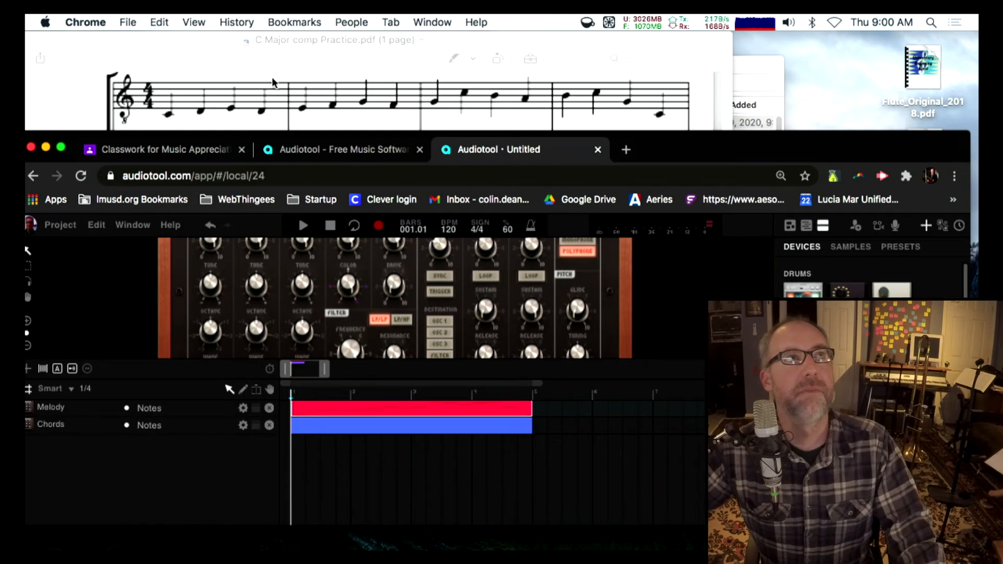
pyautogui.click(262, 88)
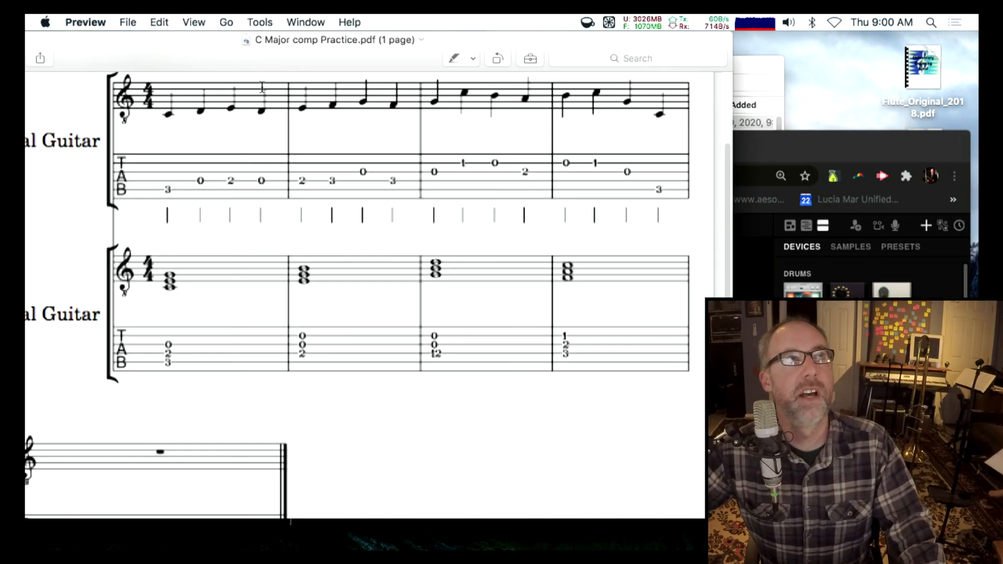
pyautogui.click(846, 137)
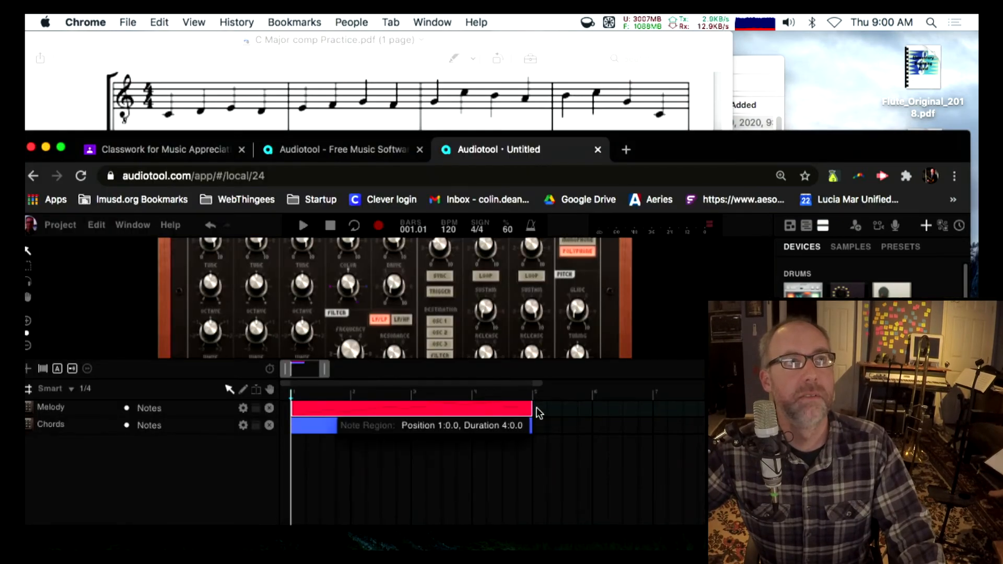
pyautogui.click(310, 86)
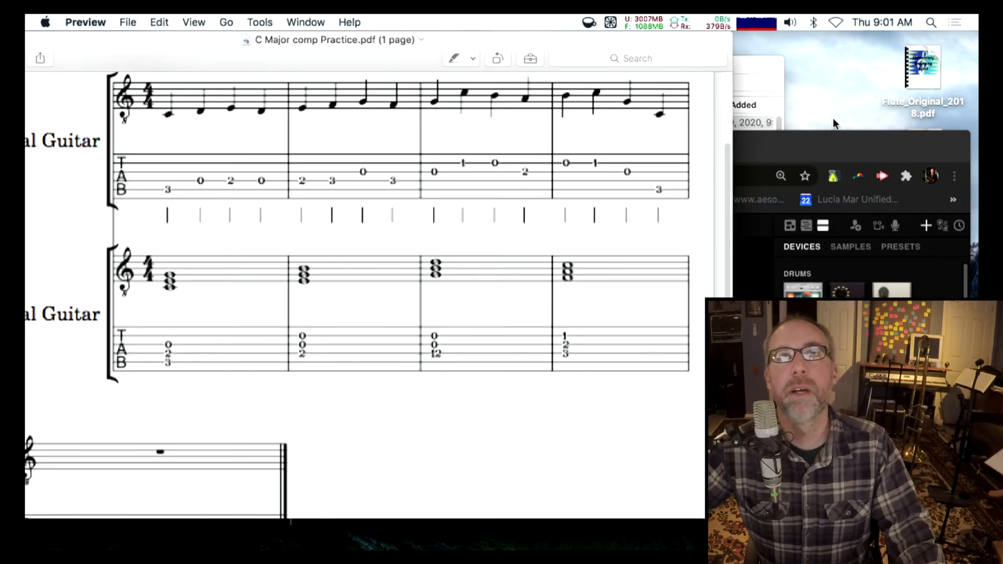
pyautogui.click(834, 144)
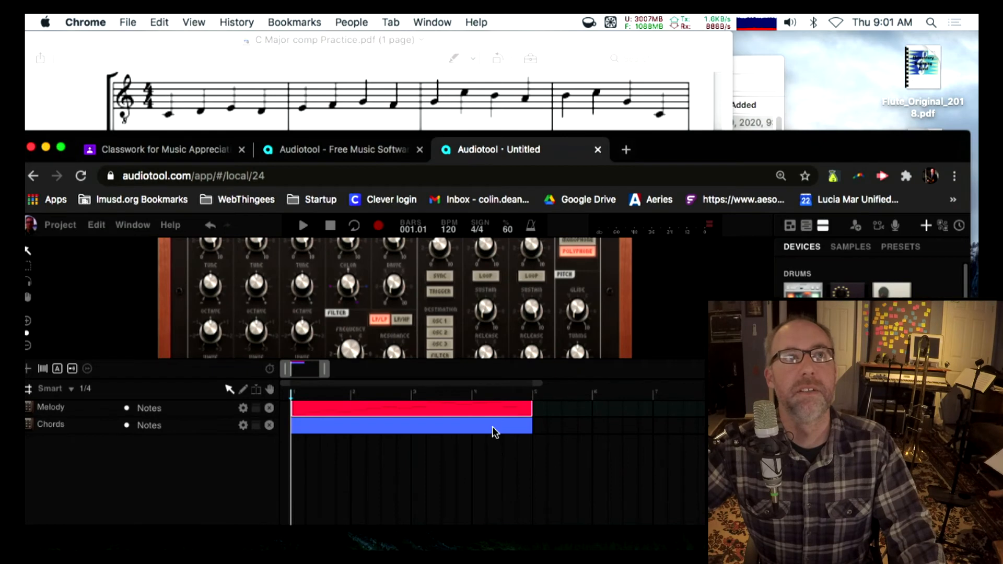
pyautogui.click(506, 429)
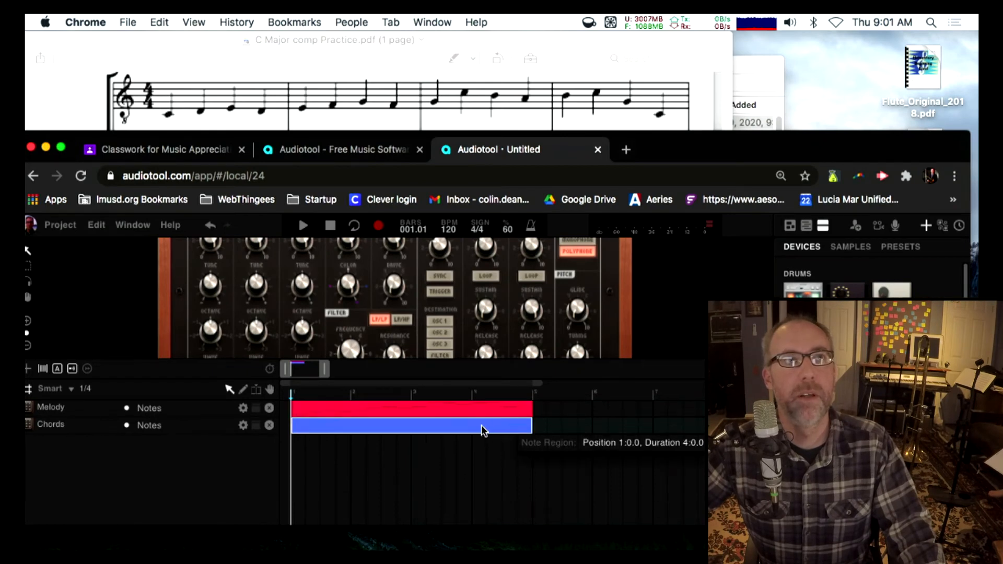
pyautogui.doubleClick(482, 430)
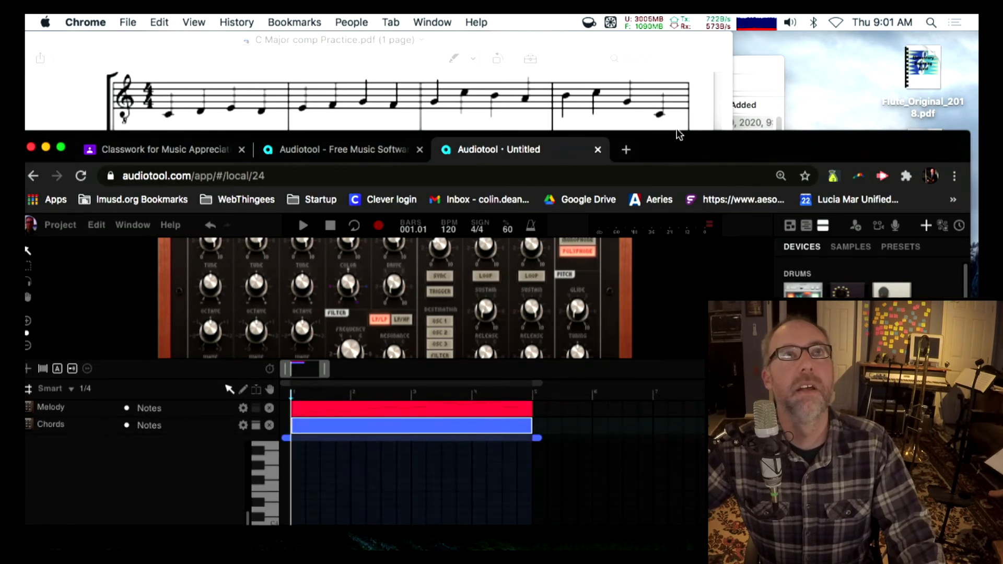
# Reposition the Preview and Audiotool windows and enlarge the score to read the first chords, then return to the Chords note editor.
pyautogui.moveTo(685, 147); pyautogui.dragTo(682, 114)
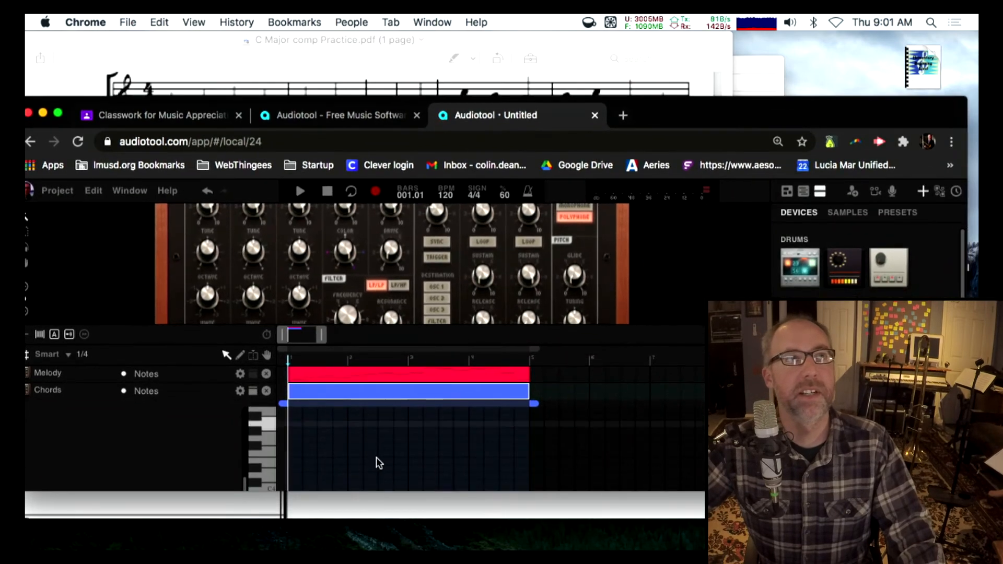
pyautogui.click(469, 43)
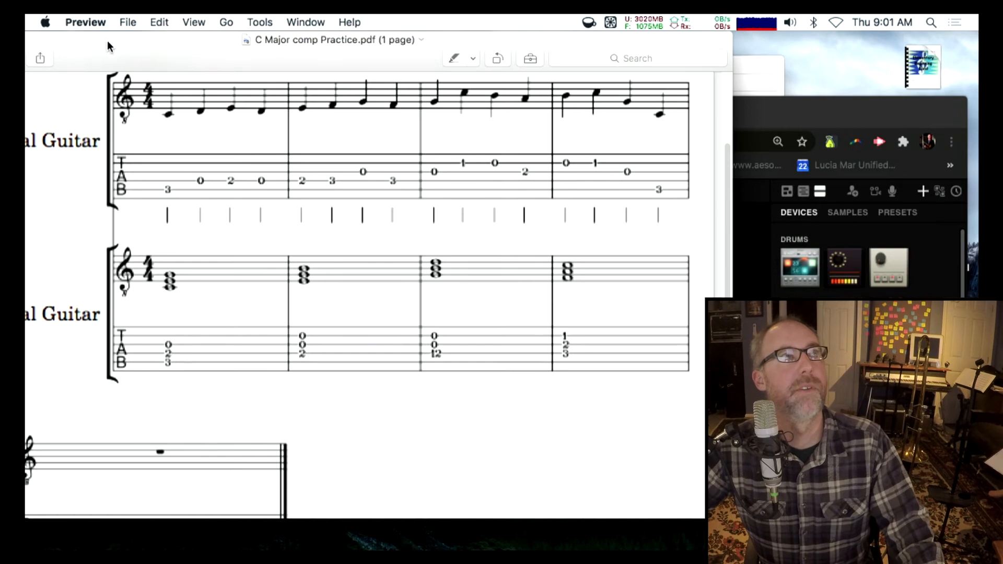
pyautogui.moveTo(107, 42); pyautogui.dragTo(213, 41)
pyautogui.click(125, 58)
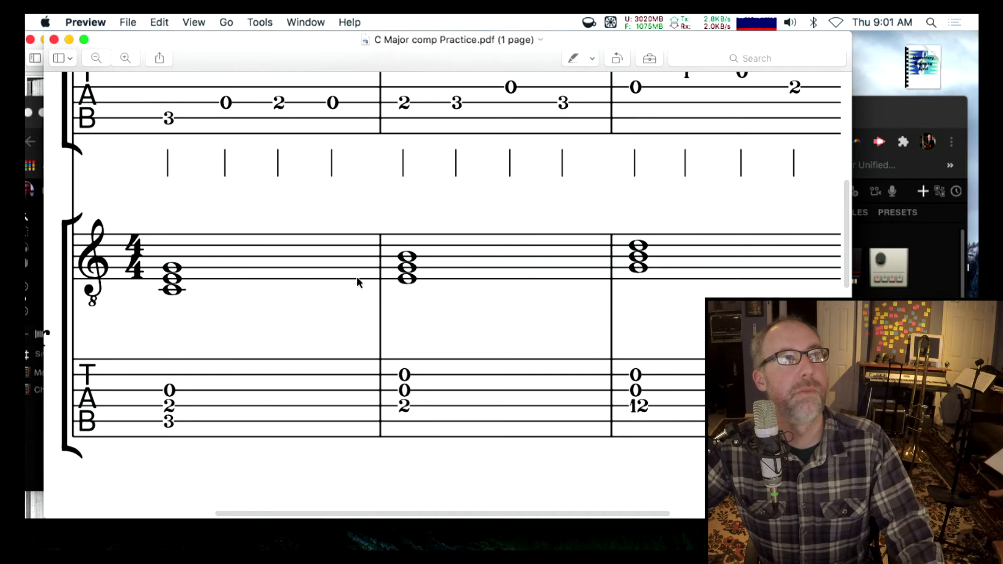
pyautogui.click(880, 114)
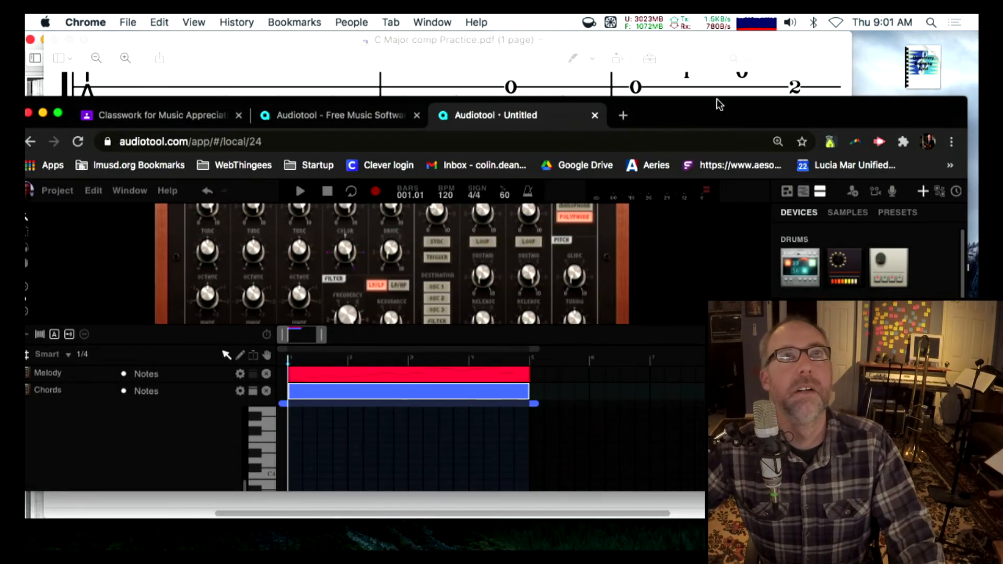
pyautogui.moveTo(720, 105); pyautogui.dragTo(719, 52)
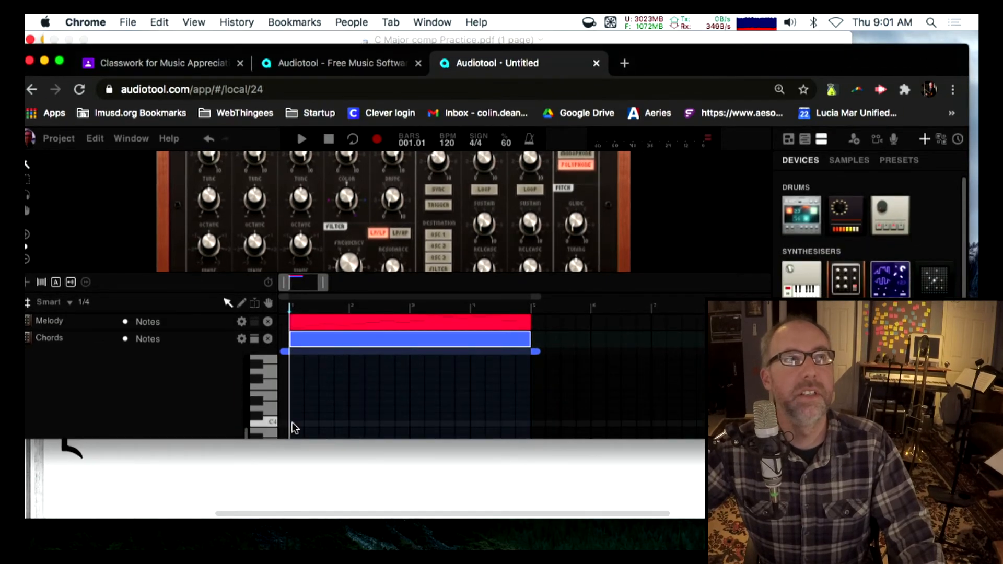
# Draw a C4 note lasting the whole of bar 1 in the Chords region with the pencil tool.
pyautogui.moveTo(297, 428); pyautogui.dragTo(321, 429)
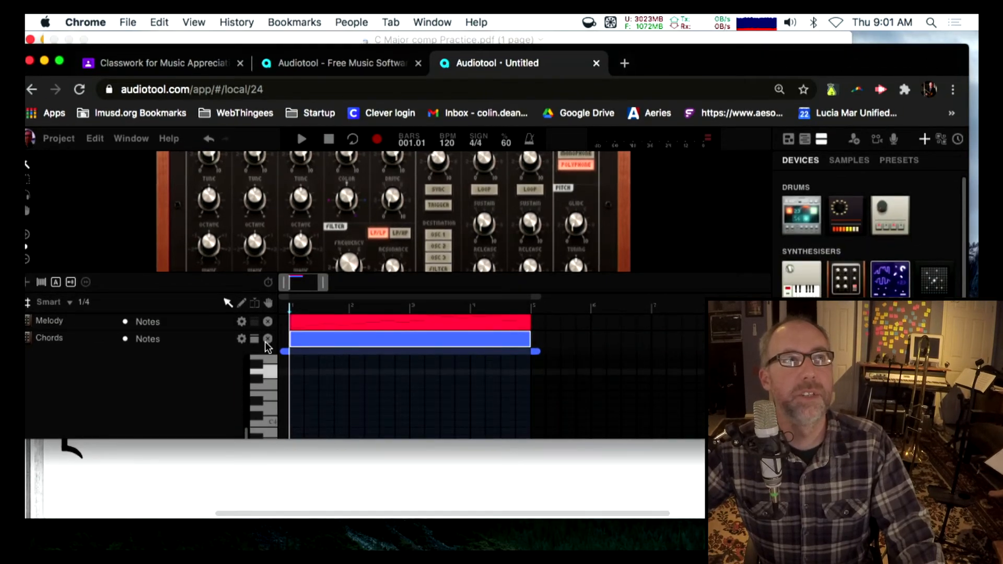
pyautogui.click(241, 303)
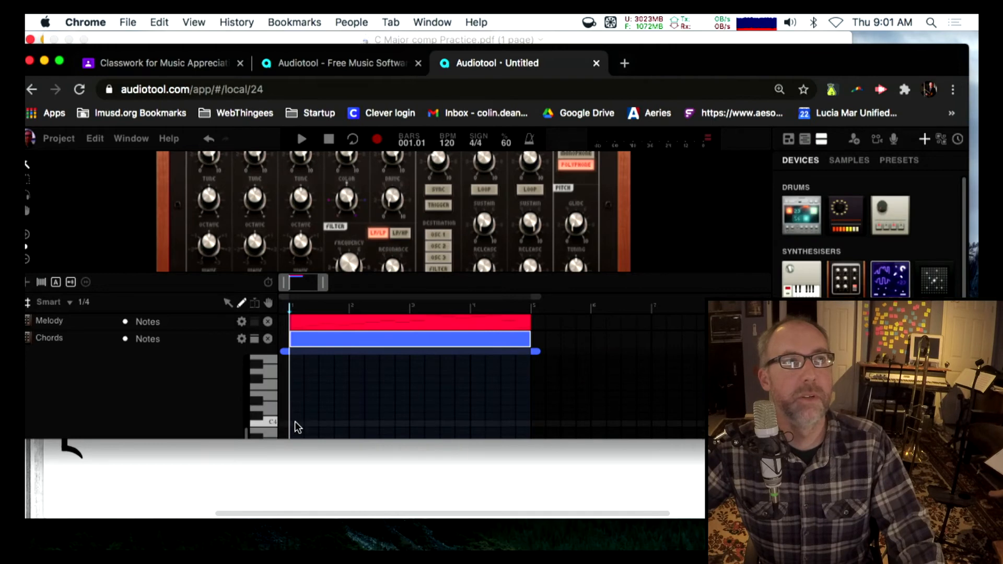
pyautogui.moveTo(293, 424); pyautogui.dragTo(341, 427)
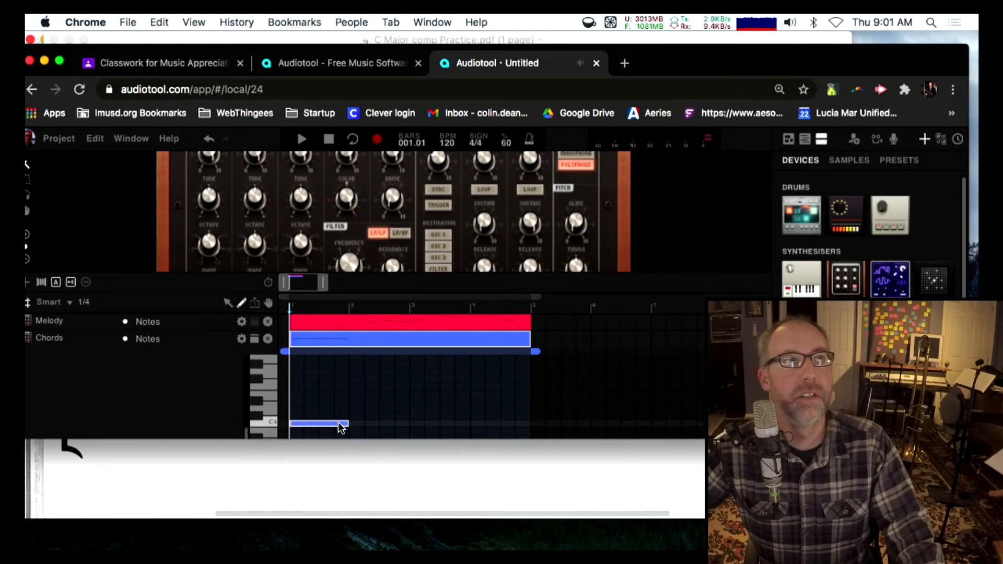
# Complete the C major chord in bar 1 by drawing two more whole-bar notes above C4 and moving them to E4 and G4.
pyautogui.moveTo(291, 407)
pyautogui.mouseDown()
pyautogui.moveTo(343, 407)
pyautogui.moveTo(304, 394)
pyautogui.moveTo(338, 394)
pyautogui.mouseUp()
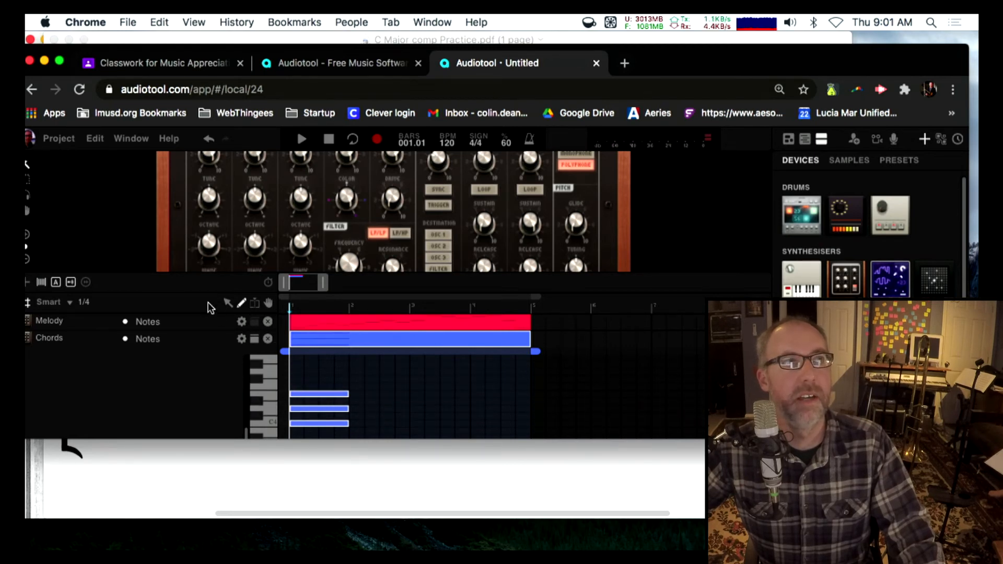
pyautogui.click(229, 303)
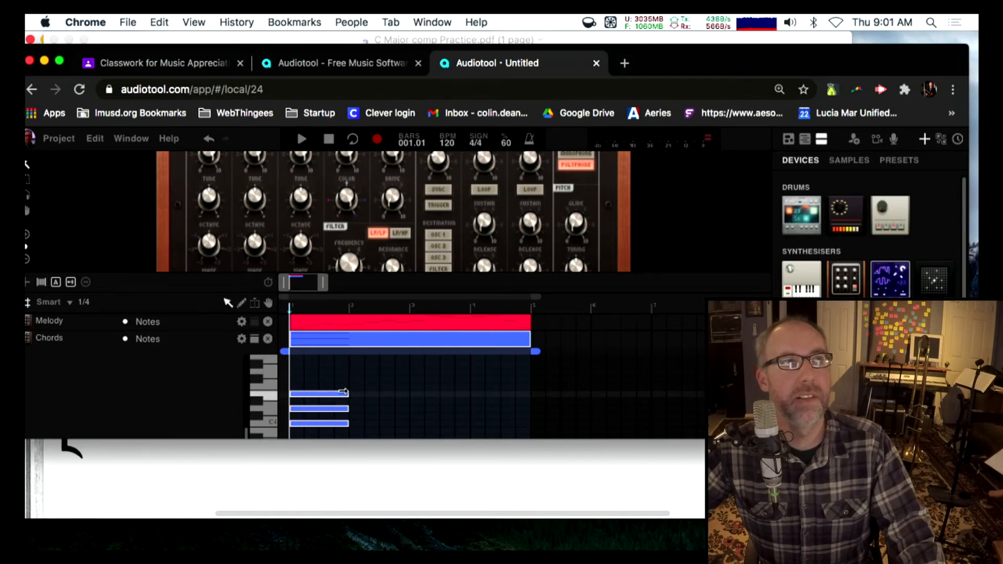
pyautogui.click(311, 379)
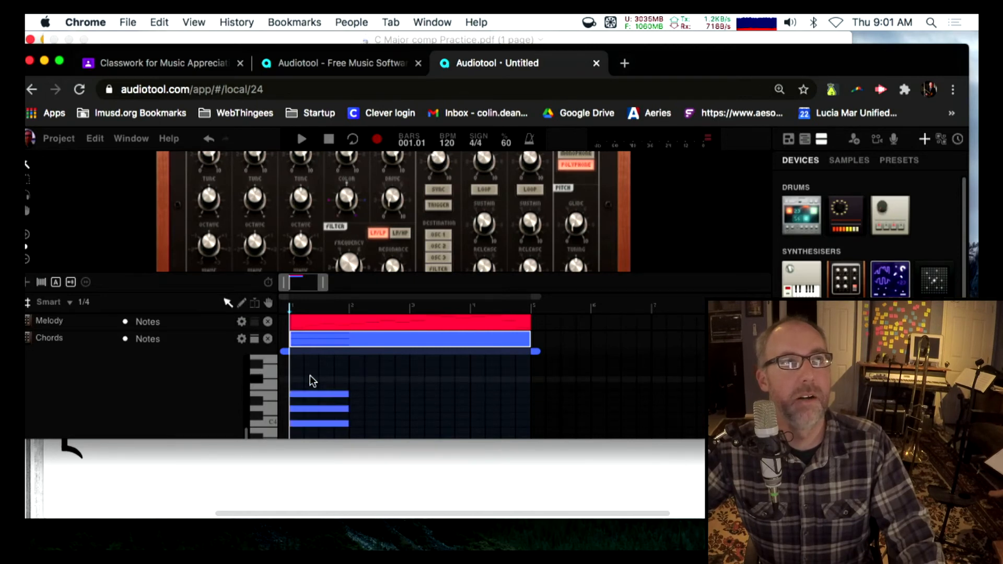
pyautogui.click(309, 393)
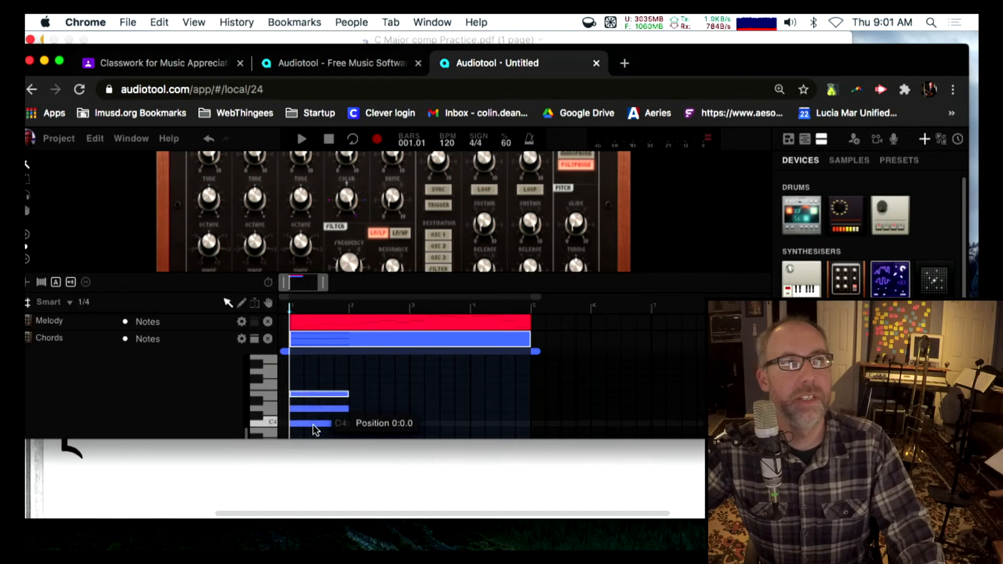
pyautogui.click(312, 422)
pyautogui.click(306, 395)
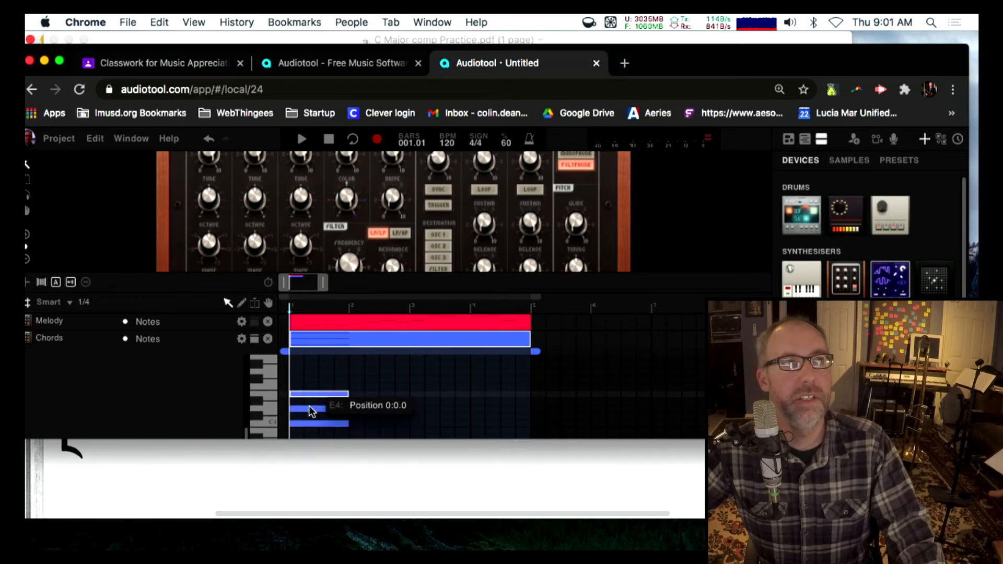
pyautogui.click(309, 413)
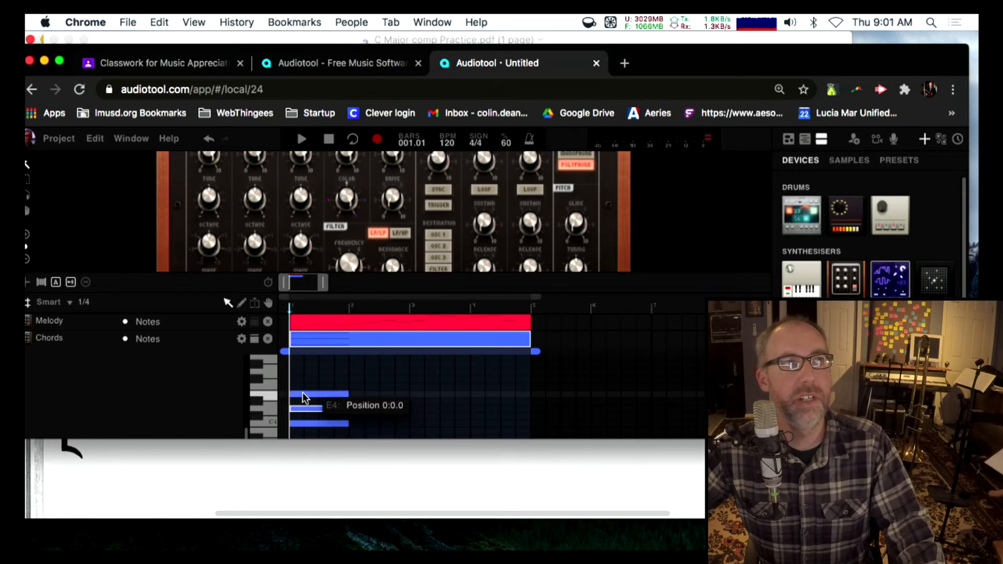
pyautogui.moveTo(304, 395); pyautogui.dragTo(303, 372)
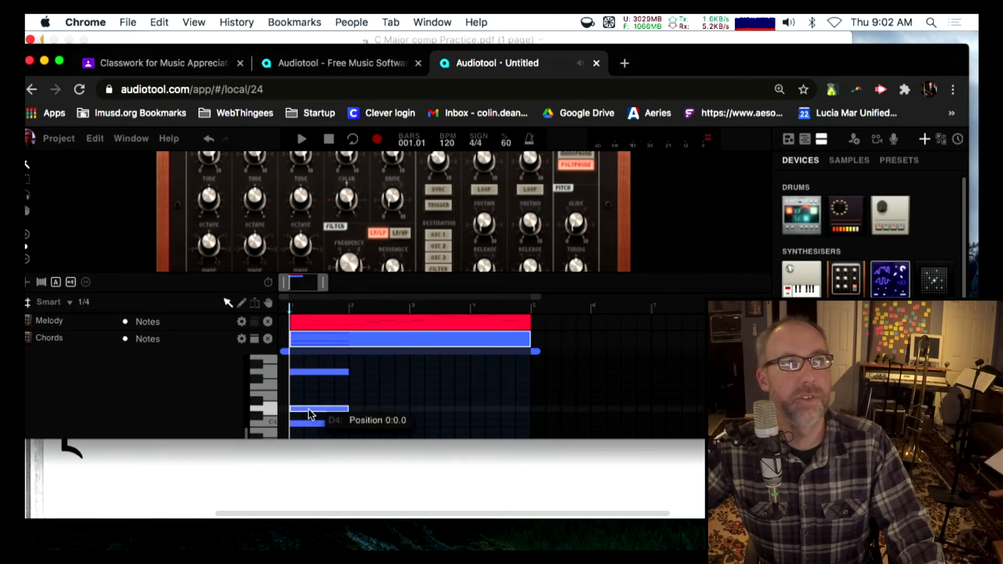
pyautogui.moveTo(310, 408); pyautogui.dragTo(308, 397)
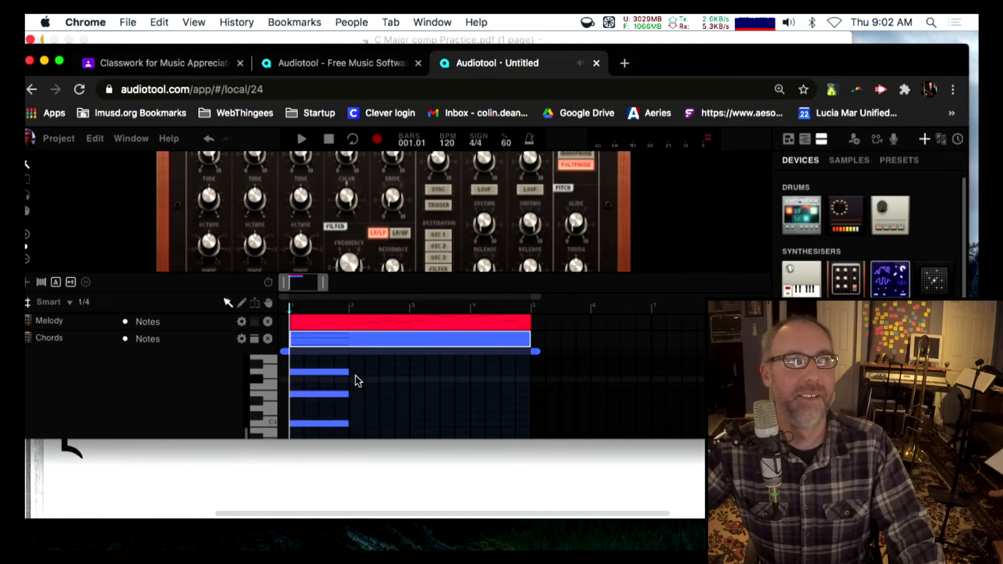
# Enlarge the note editor area upward to expose more pitches, and deselect the bar 1 notes.
pyautogui.scroll(1, 351, 384)
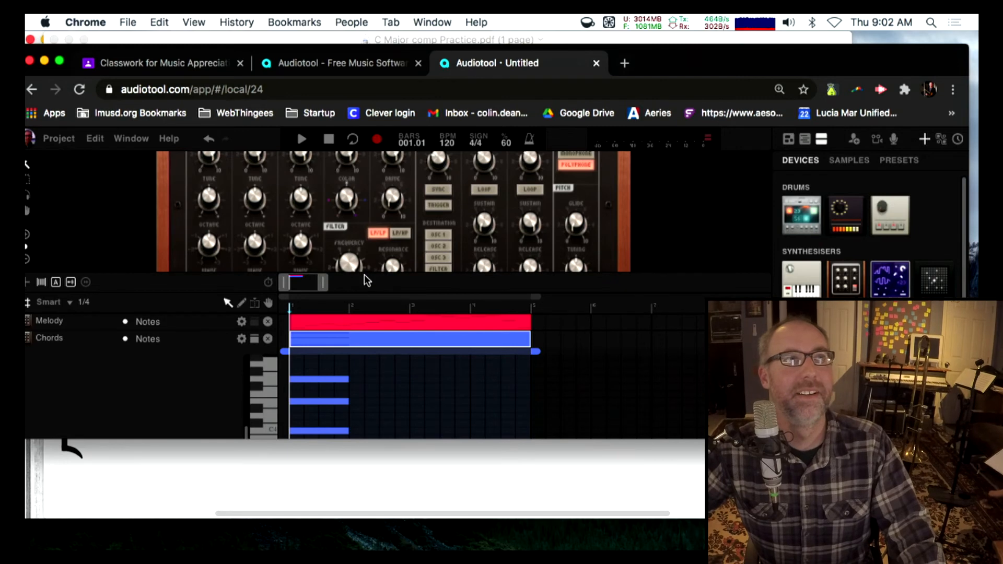
pyautogui.moveTo(365, 275); pyautogui.dragTo(365, 183)
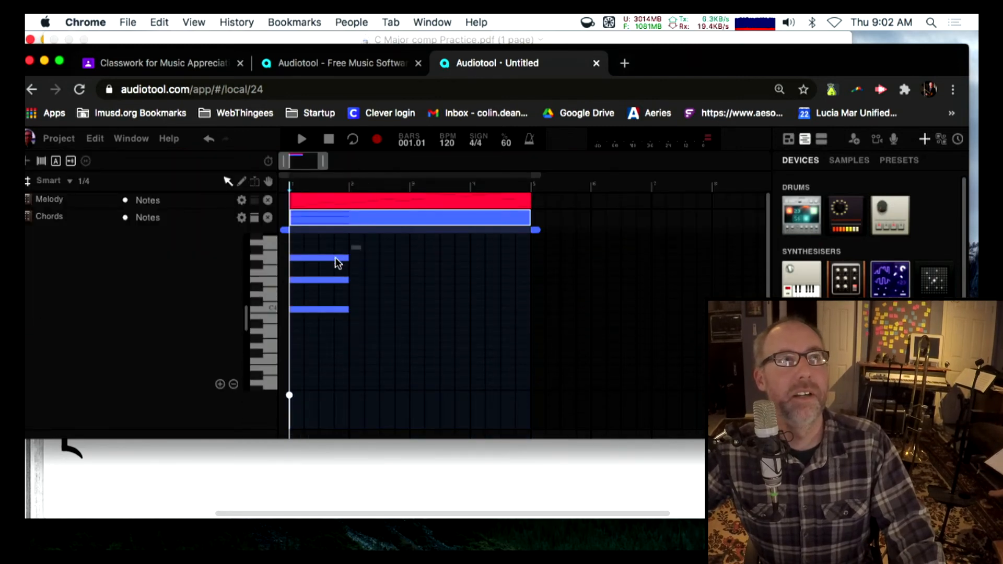
pyautogui.moveTo(325, 308); pyautogui.dragTo(325, 310)
pyautogui.click(377, 246)
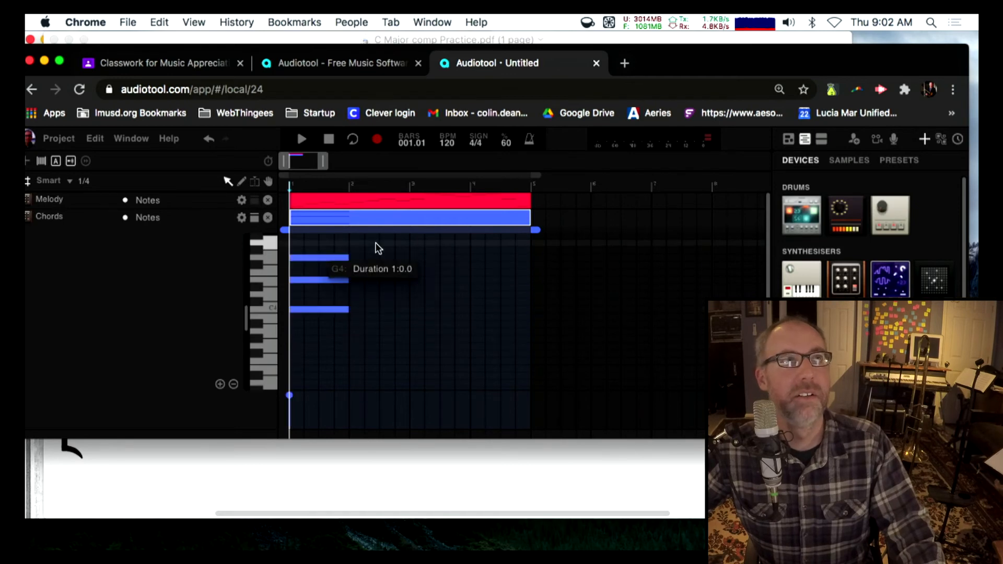
# Draw three stacked whole-bar notes in each of bars 2, 3 and 4 with the pencil, undo the stray short note, and deselect everything.
pyautogui.click(241, 181)
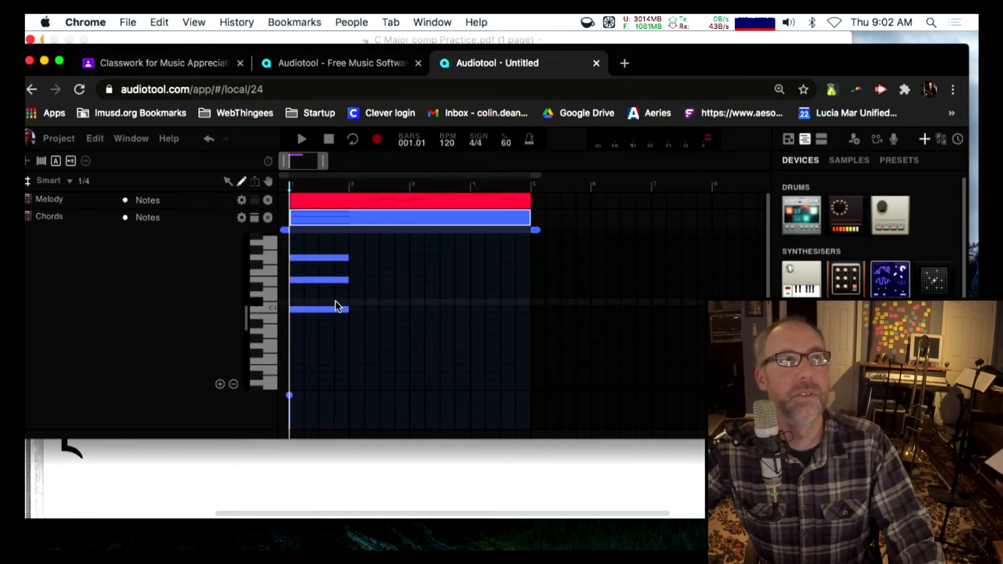
pyautogui.moveTo(359, 296)
pyautogui.mouseDown()
pyautogui.moveTo(409, 295)
pyautogui.moveTo(352, 283)
pyautogui.moveTo(469, 287)
pyautogui.moveTo(418, 282)
pyautogui.moveTo(465, 282)
pyautogui.moveTo(444, 272)
pyautogui.moveTo(469, 273)
pyautogui.moveTo(519, 305)
pyautogui.moveTo(529, 303)
pyautogui.moveTo(477, 293)
pyautogui.moveTo(525, 288)
pyautogui.mouseUp()
pyautogui.click(505, 324)
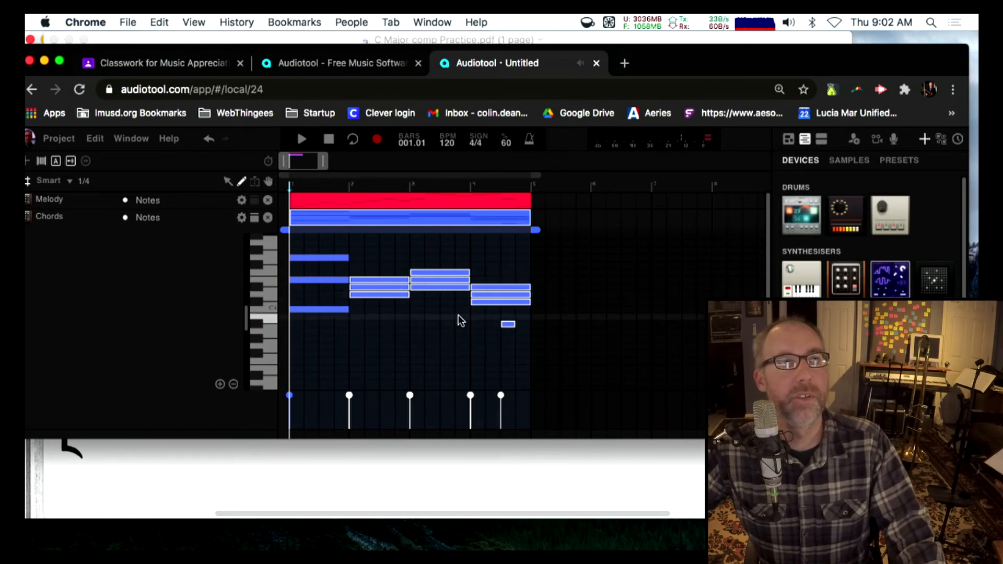
pyautogui.press('super+z')
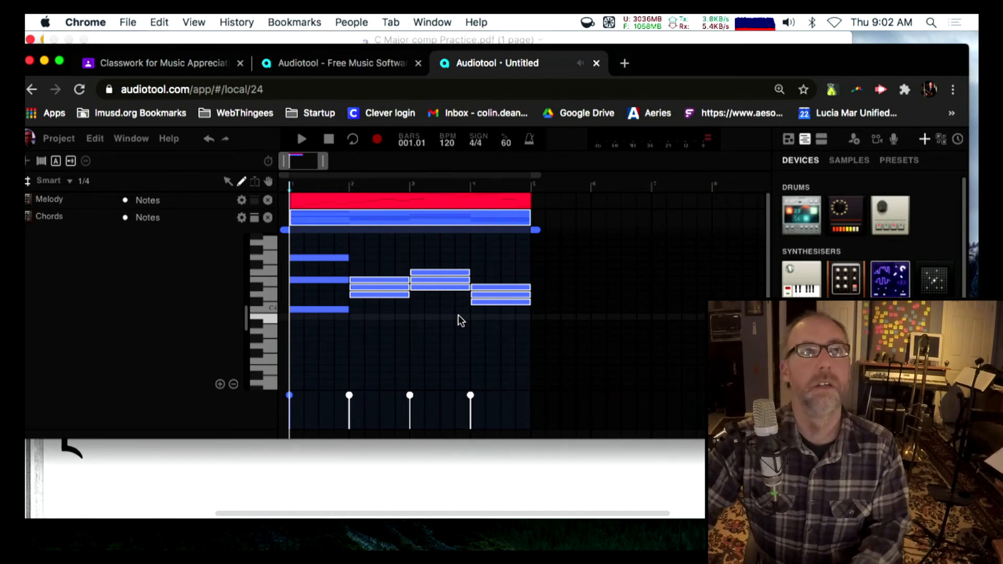
pyautogui.click(229, 181)
pyautogui.click(393, 329)
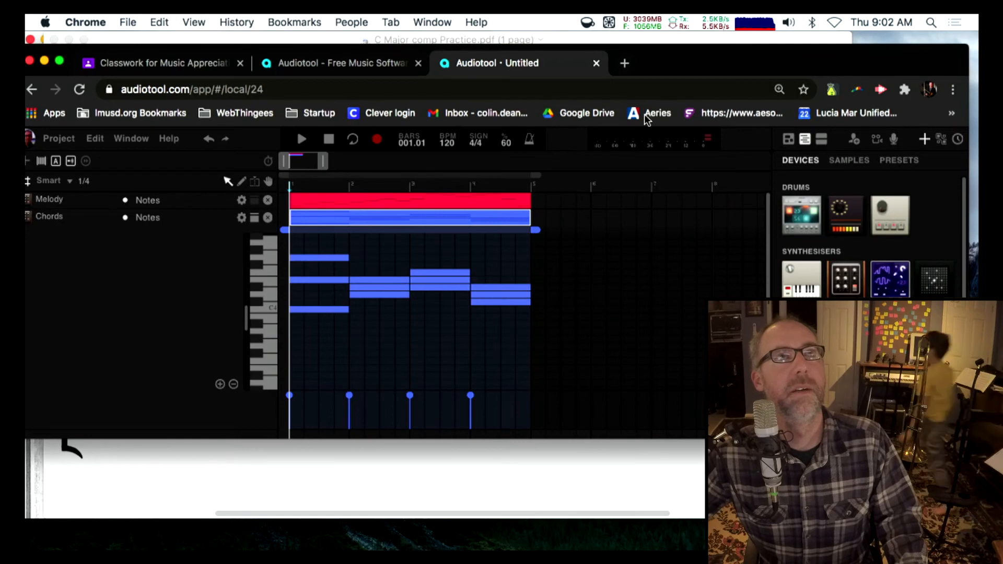
# Lower the Audiotool window to reach the score in Preview, check the second chord, and move the bar 2 notes to E4, G4 and B4.
pyautogui.moveTo(683, 62); pyautogui.dragTo(697, 120)
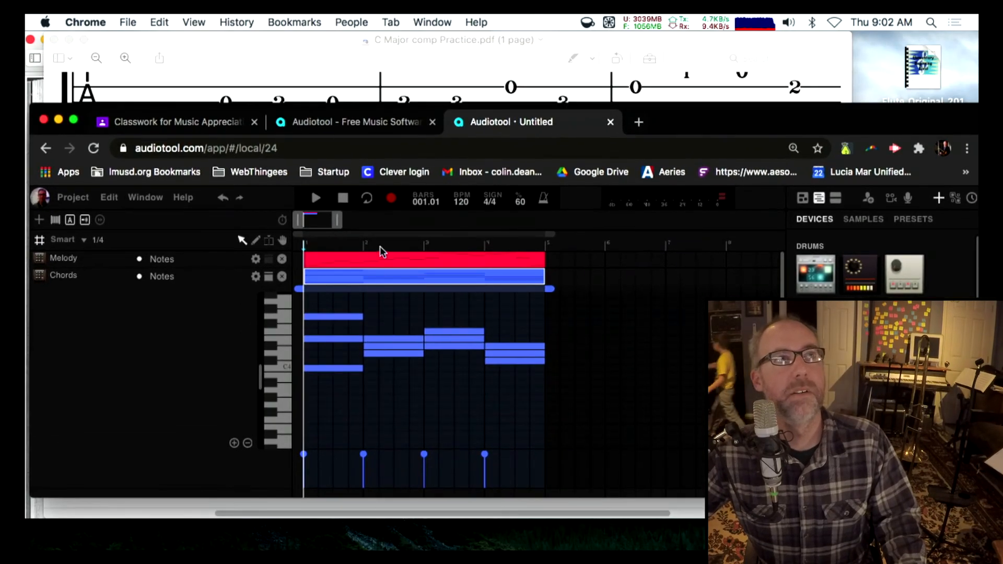
pyautogui.click(539, 61)
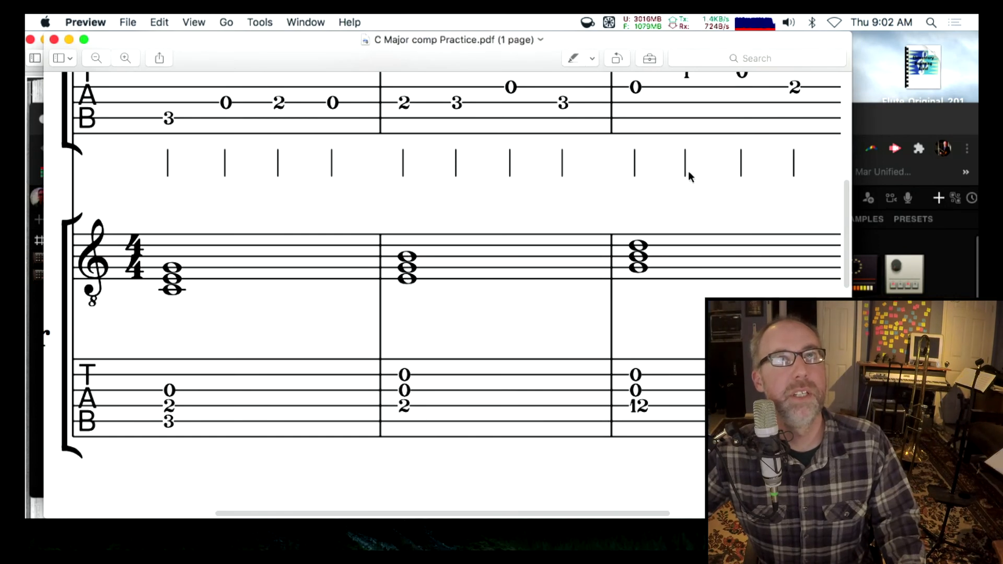
pyautogui.click(864, 113)
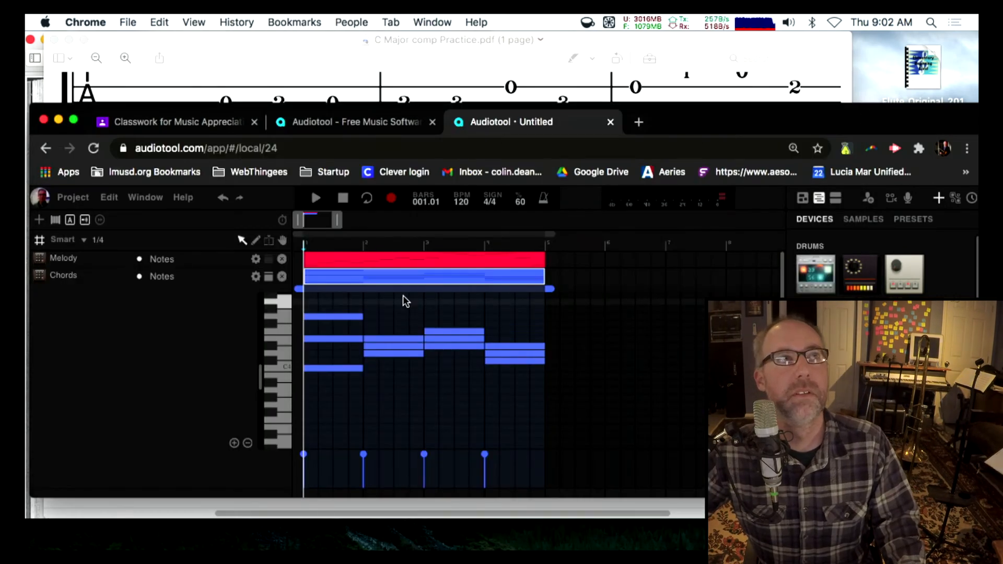
pyautogui.scroll(2, 400, 297)
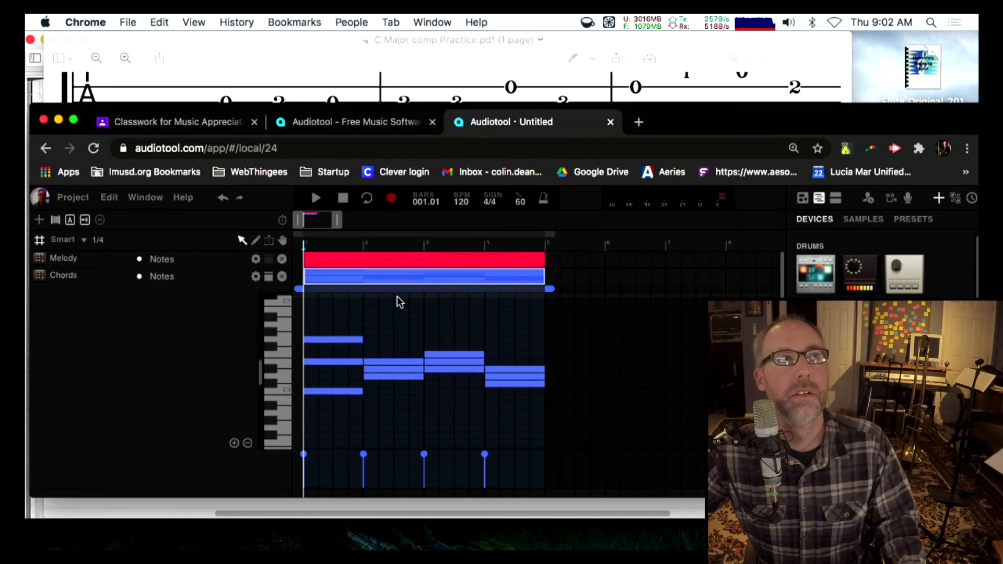
pyautogui.click(391, 363)
pyautogui.moveTo(391, 365); pyautogui.dragTo(399, 311)
pyautogui.moveTo(399, 370); pyautogui.dragTo(399, 342)
pyautogui.click(399, 378)
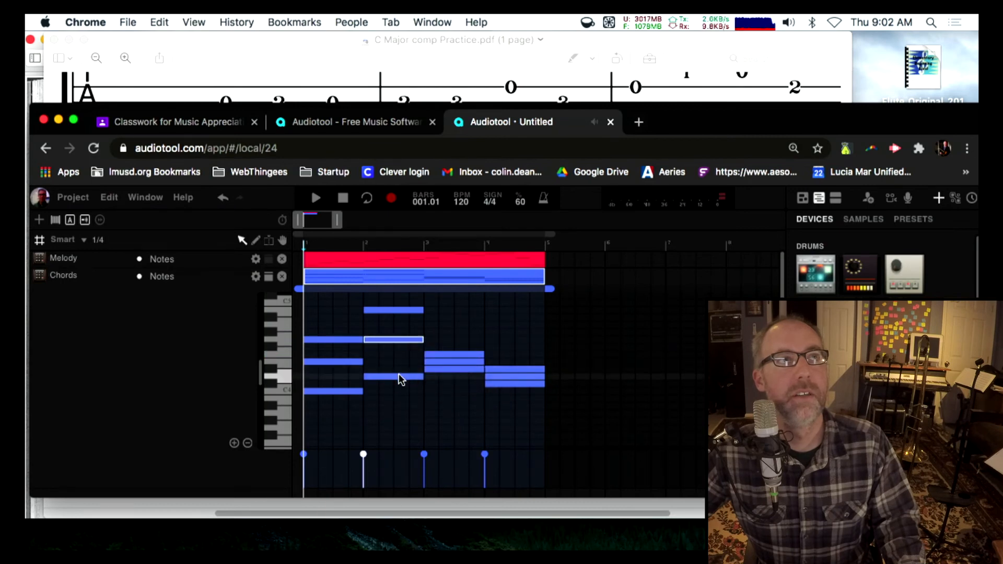
pyautogui.click(385, 377)
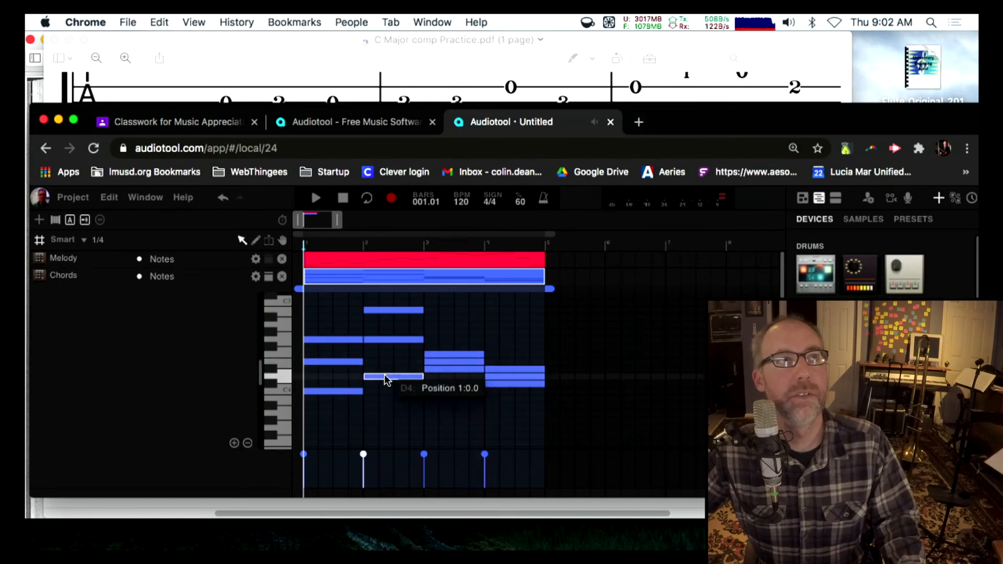
pyautogui.moveTo(385, 379); pyautogui.dragTo(390, 313)
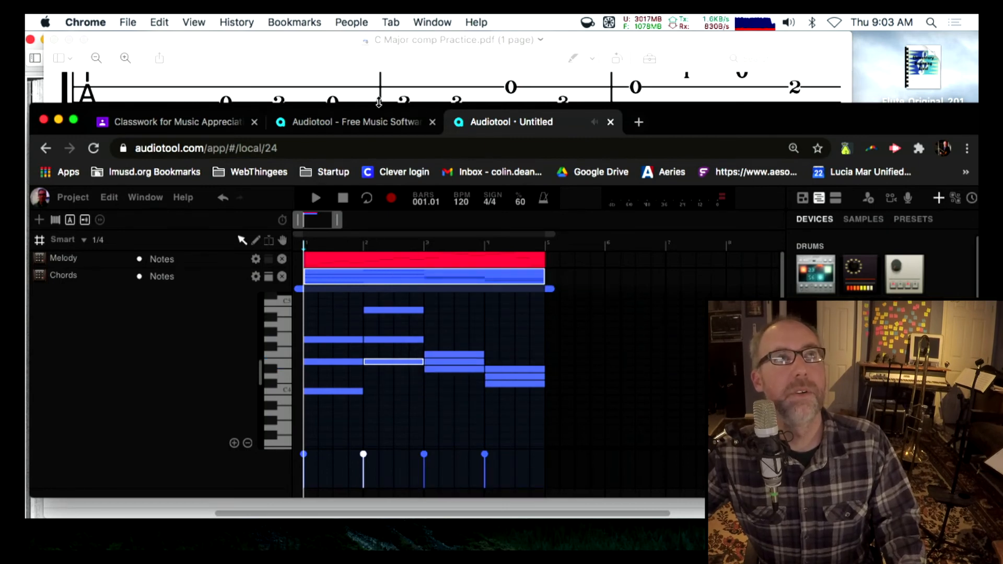
# Read the third chord in the Preview score and move the bar 3 notes to G4, B4 and D5 in Audiotool.
pyautogui.click(393, 55)
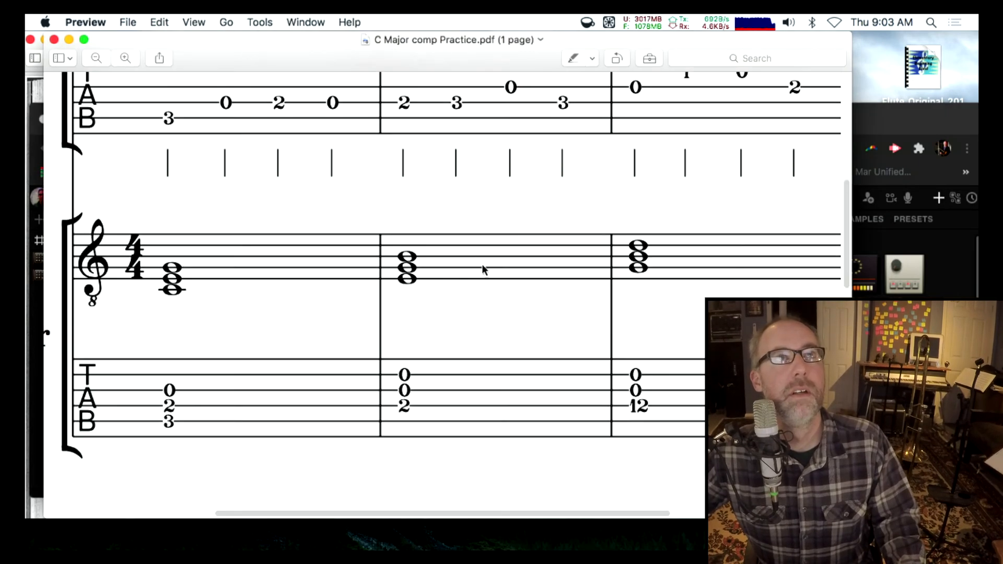
pyautogui.moveTo(489, 513); pyautogui.dragTo(638, 497)
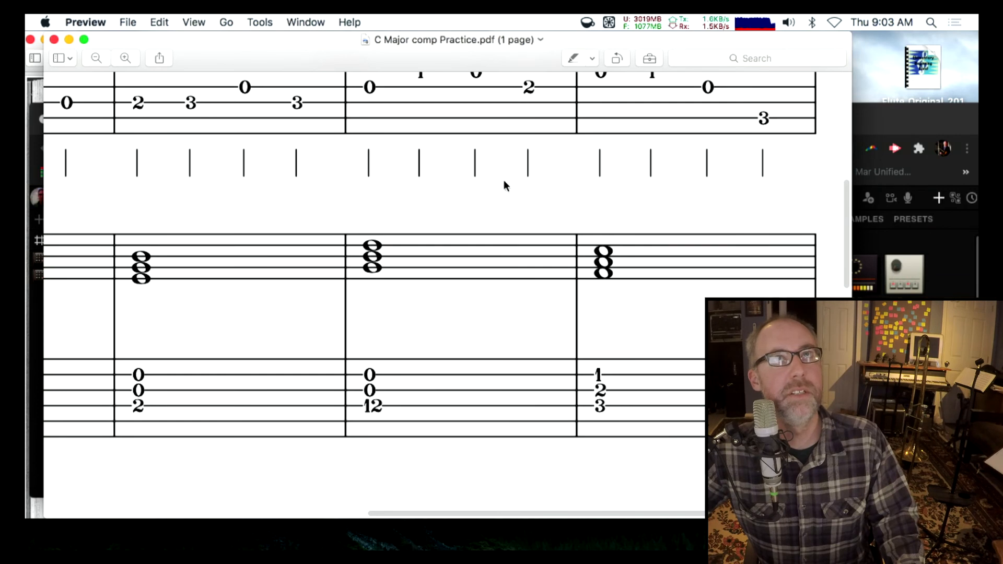
pyautogui.click(871, 118)
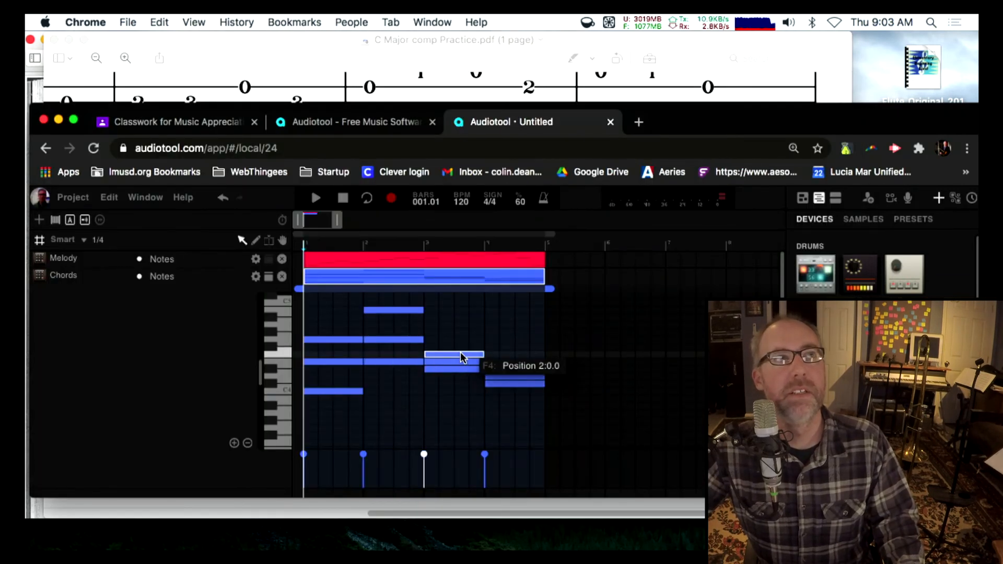
pyautogui.scroll(3, 445, 308)
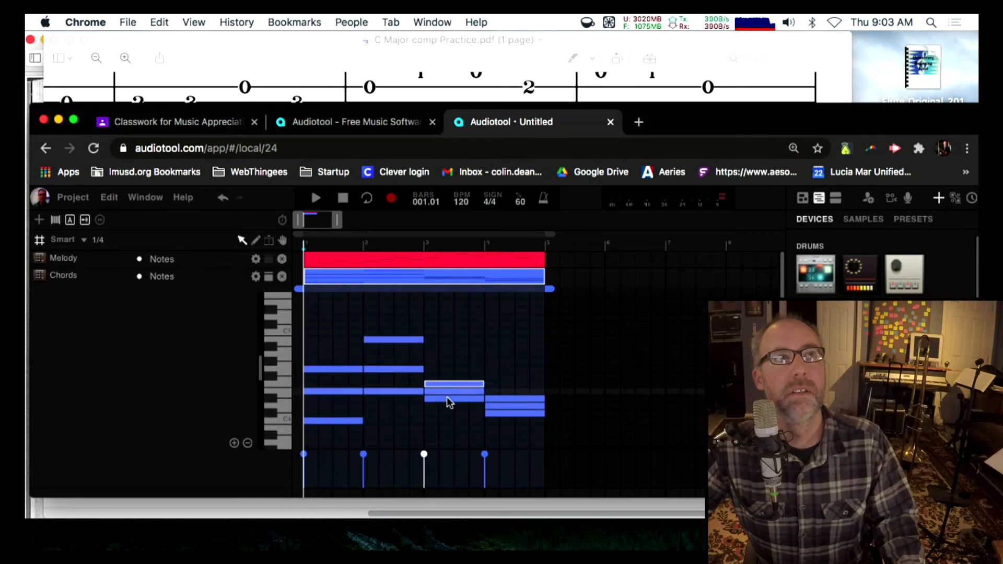
pyautogui.moveTo(447, 385); pyautogui.dragTo(447, 320)
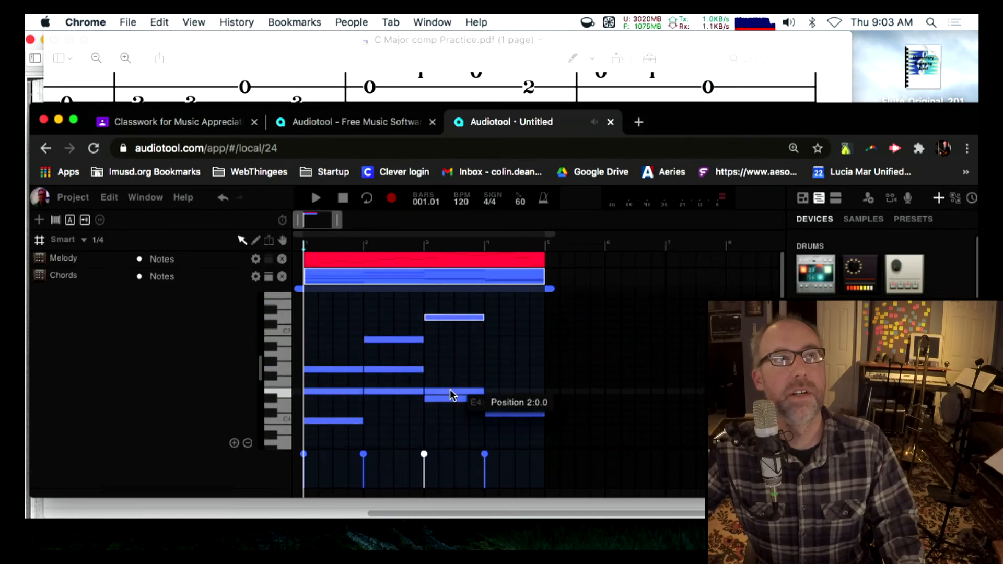
pyautogui.moveTo(449, 391); pyautogui.dragTo(449, 339)
pyautogui.moveTo(444, 398); pyautogui.dragTo(443, 375)
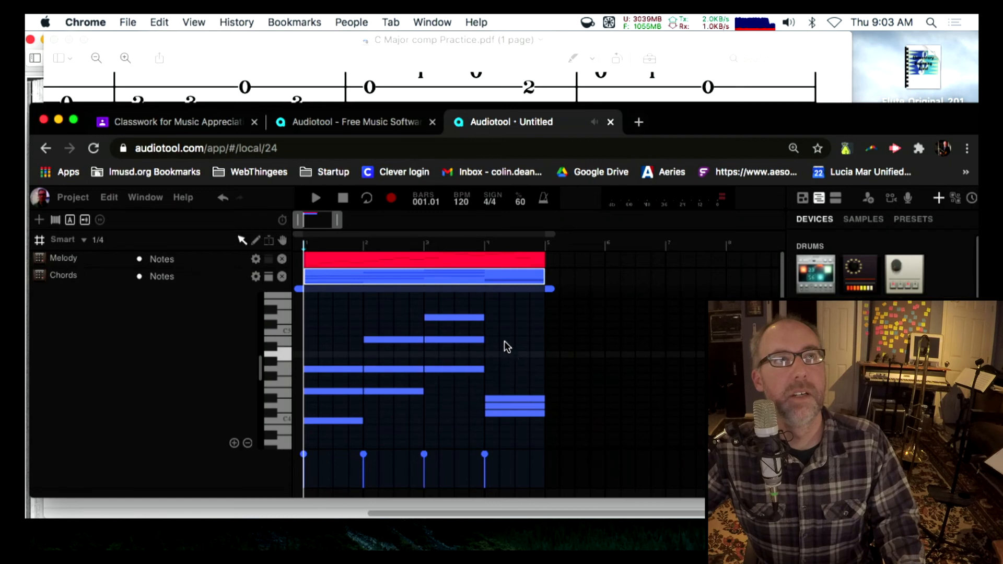
# Check the last chord in Preview and move the bar 4 notes to F4, A4 and C5 in Audiotool.
pyautogui.click(570, 43)
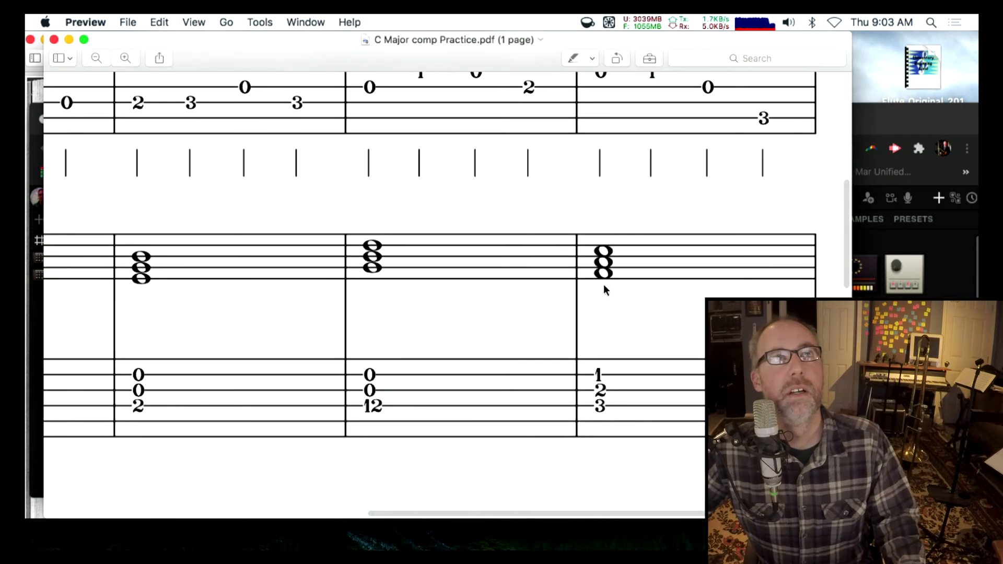
pyautogui.click(886, 108)
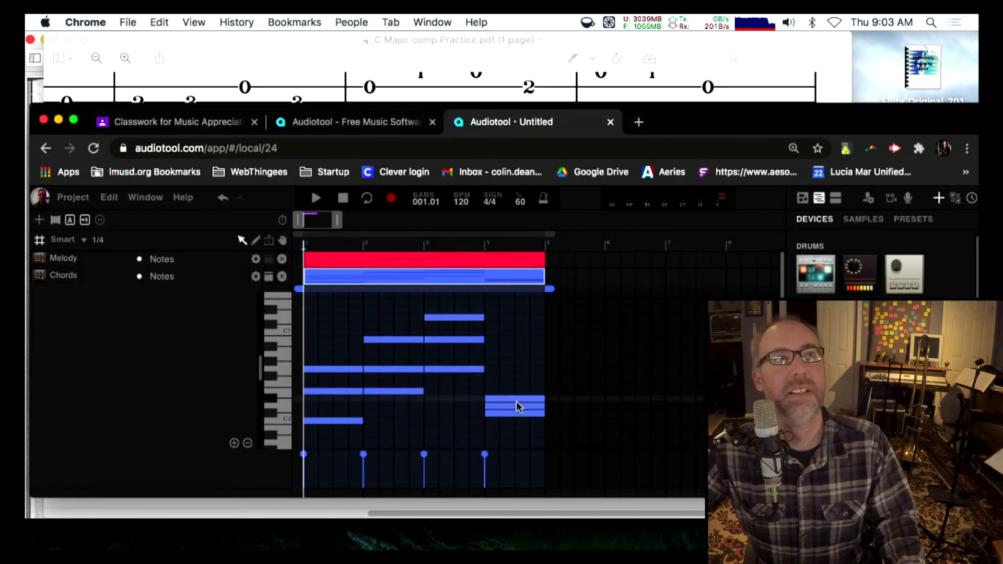
pyautogui.moveTo(509, 401); pyautogui.dragTo(511, 331)
pyautogui.click(511, 411)
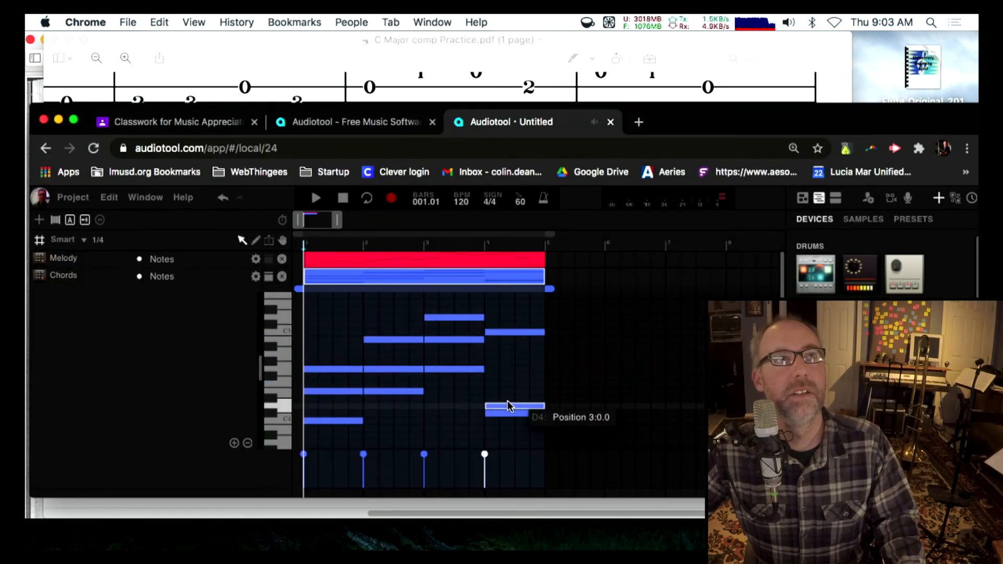
pyautogui.moveTo(509, 406); pyautogui.dragTo(505, 355)
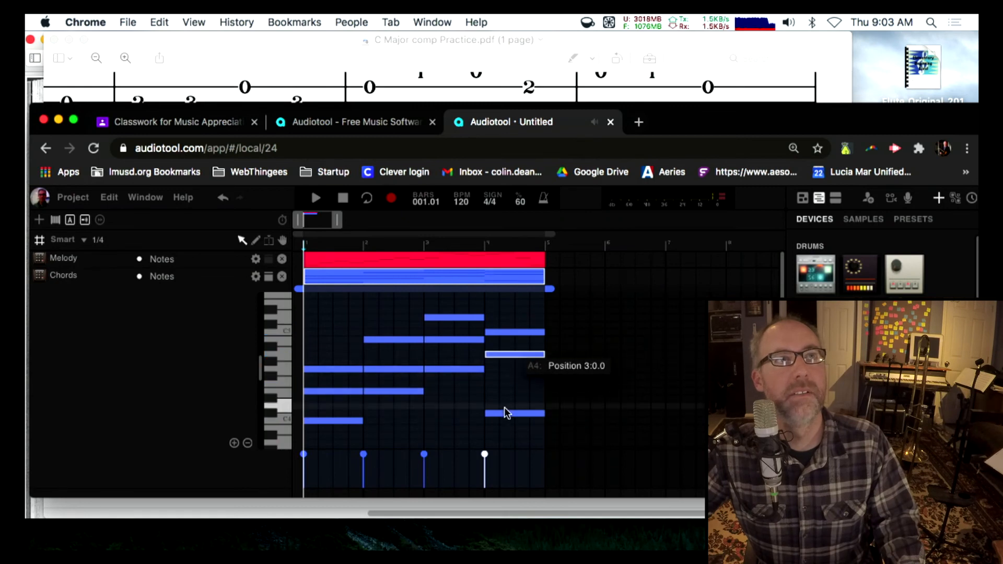
pyautogui.moveTo(505, 413); pyautogui.dragTo(505, 385)
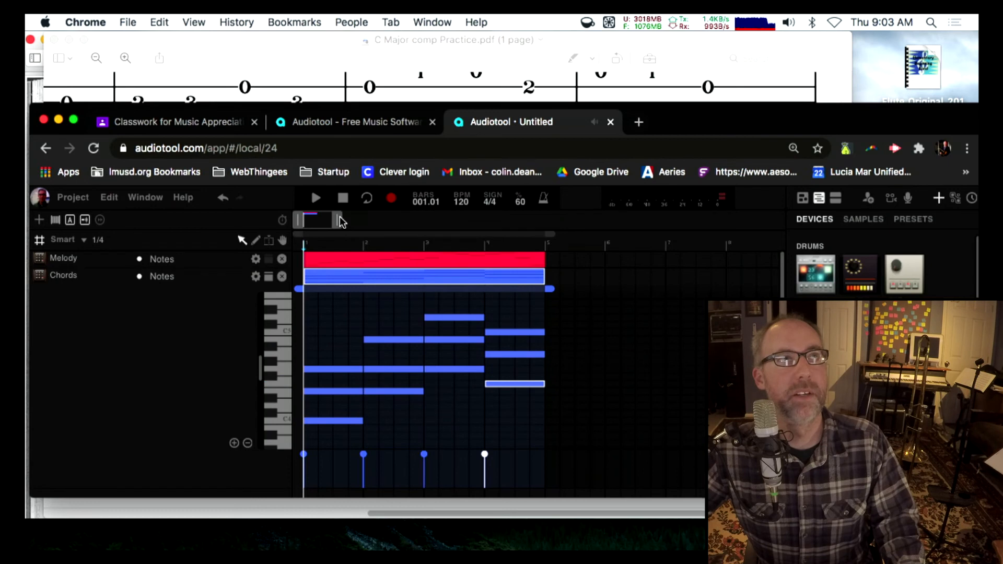
# Widen the visible timeline range, turn on loop playback, and place the playhead at bar 3.
pyautogui.moveTo(341, 222)
pyautogui.mouseDown()
pyautogui.moveTo(423, 222)
pyautogui.moveTo(360, 221)
pyautogui.mouseUp()
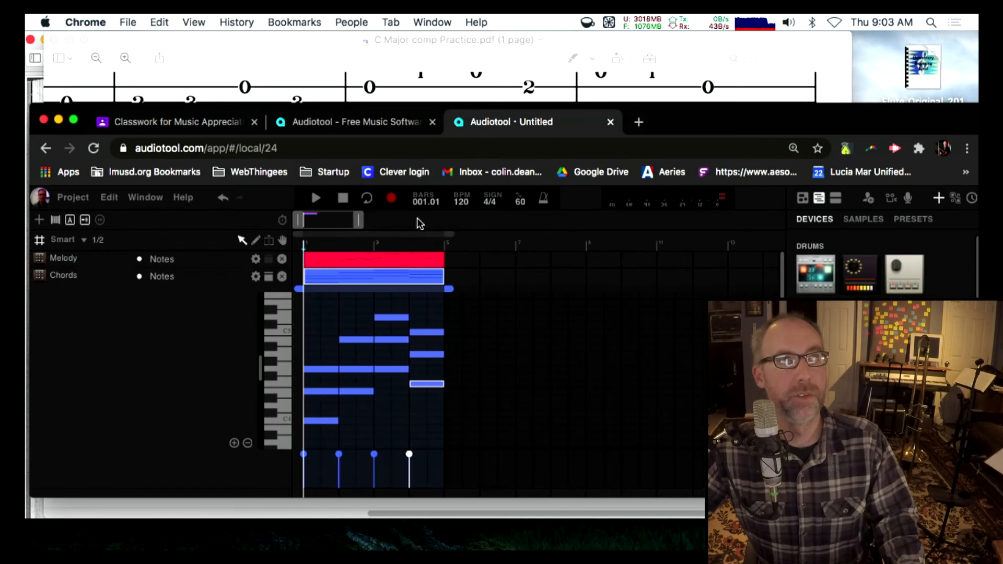
pyautogui.click(367, 198)
pyautogui.click(369, 245)
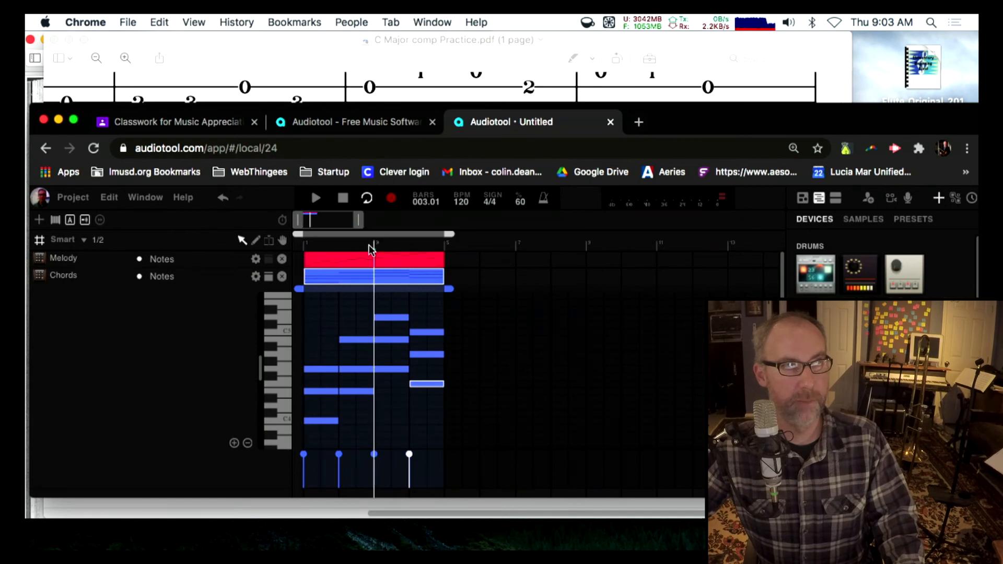
# Return the playhead to the start of bar 1, raise the system volume, and start playback of the four-bar loop.
pyautogui.moveTo(369, 246); pyautogui.dragTo(302, 248)
pyautogui.press('XF86AudioRaiseVolume')
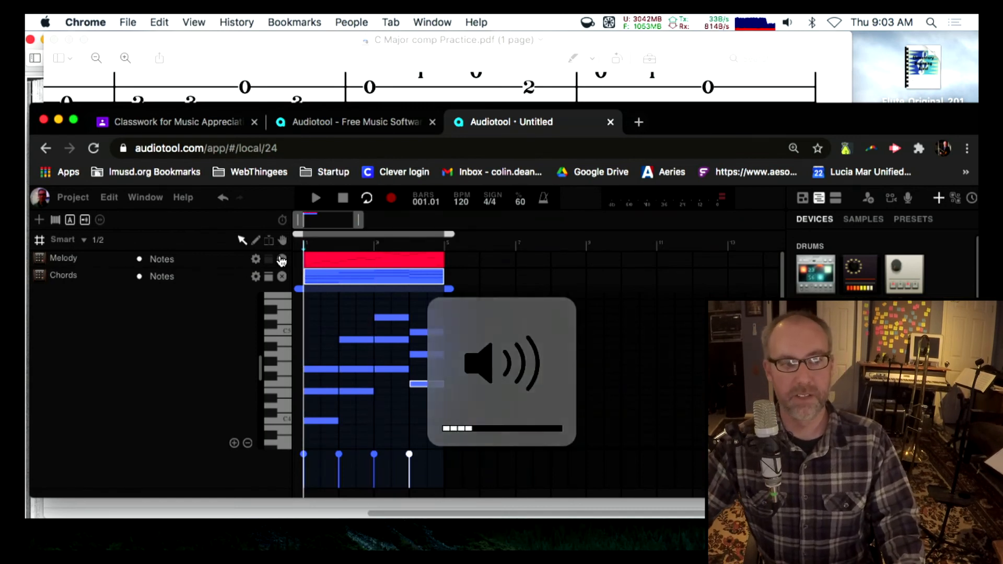
pyautogui.press('space')
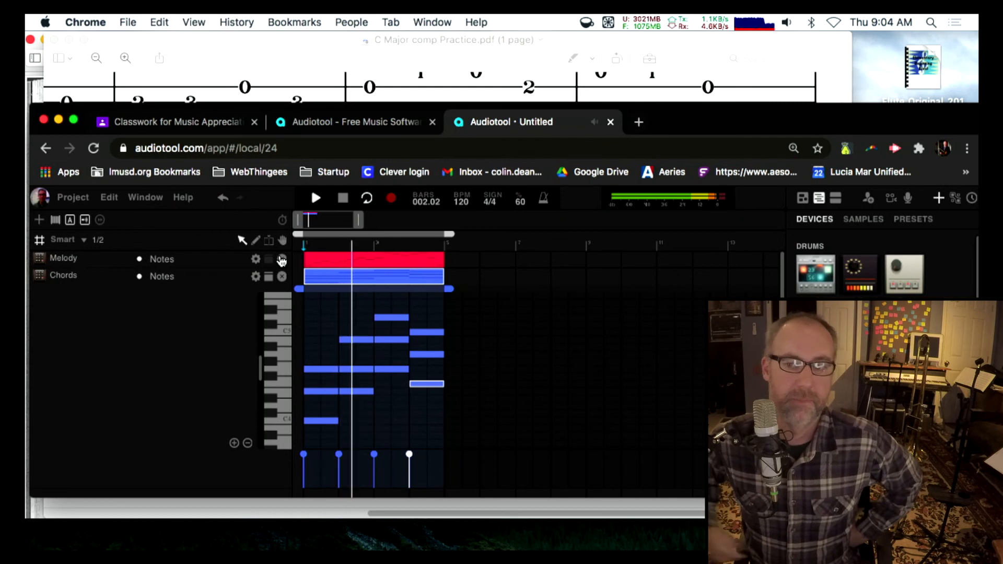
# Bring the C Major comp Practice score in Preview forward and zoom out to view the melody and chord staves across all four bars.
pyautogui.click(573, 40)
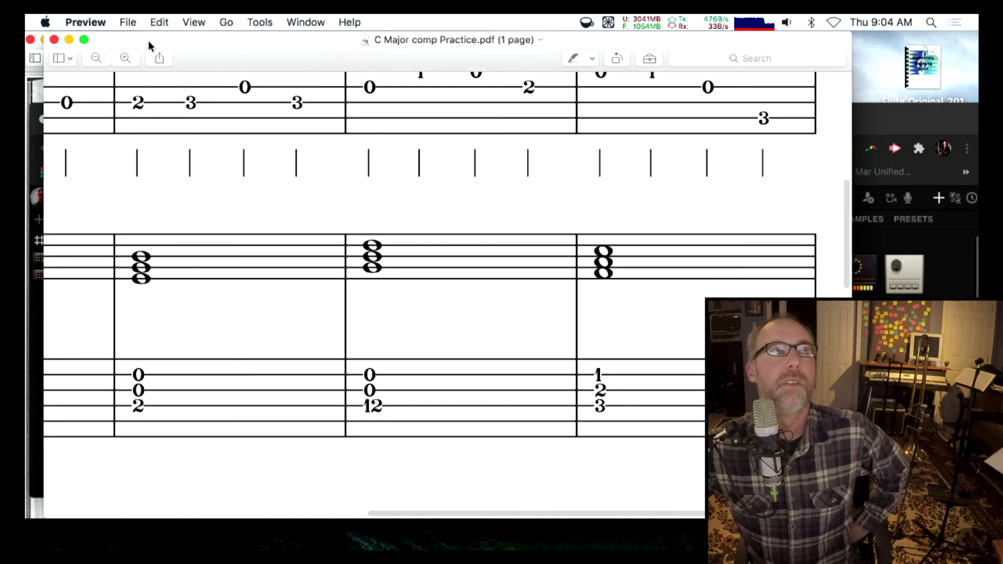
pyautogui.click(91, 56)
pyautogui.hscroll(-3, 114, 167)
pyautogui.scroll(3, 114, 166)
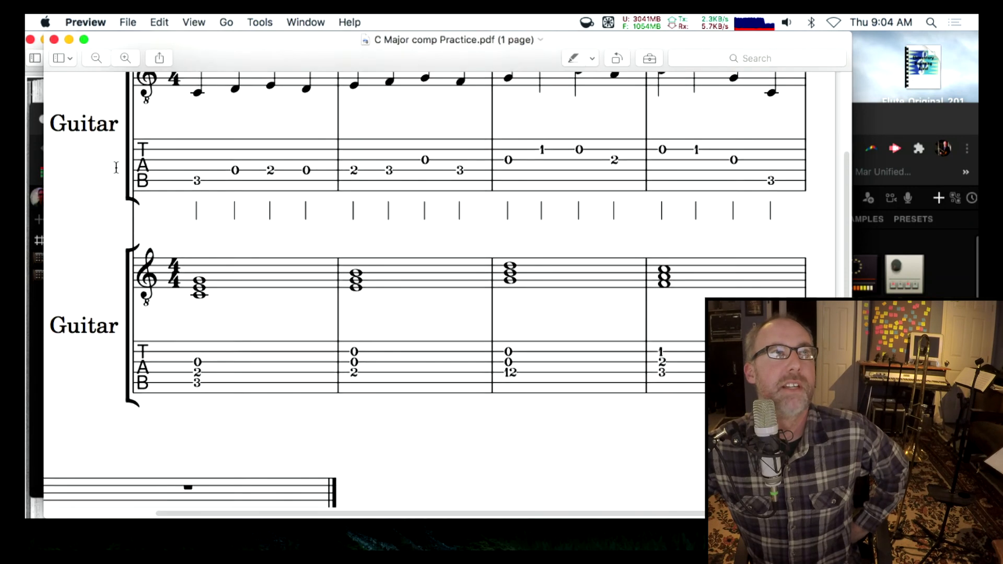
pyautogui.scroll(1, 114, 163)
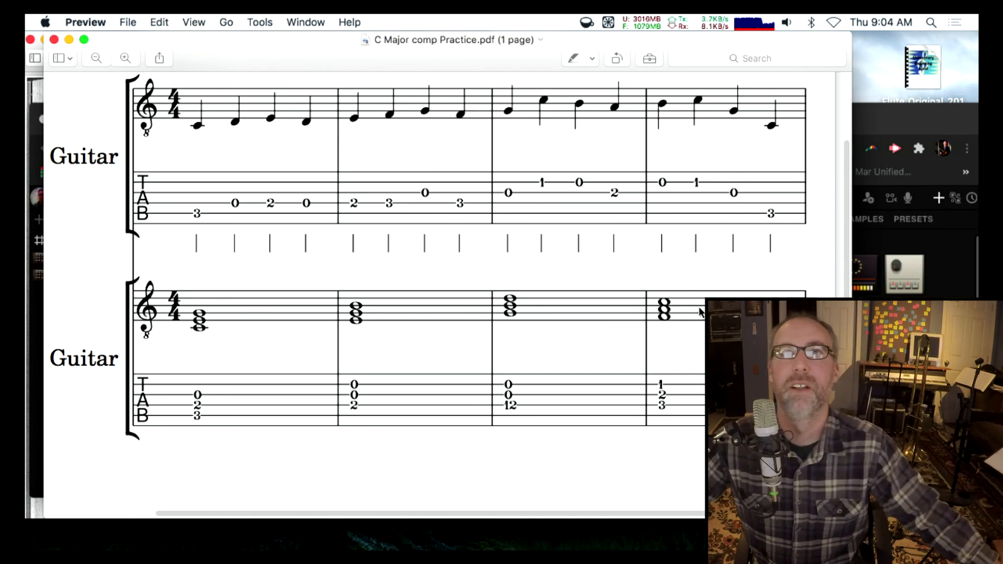
pyautogui.scroll(-1, 849, 270)
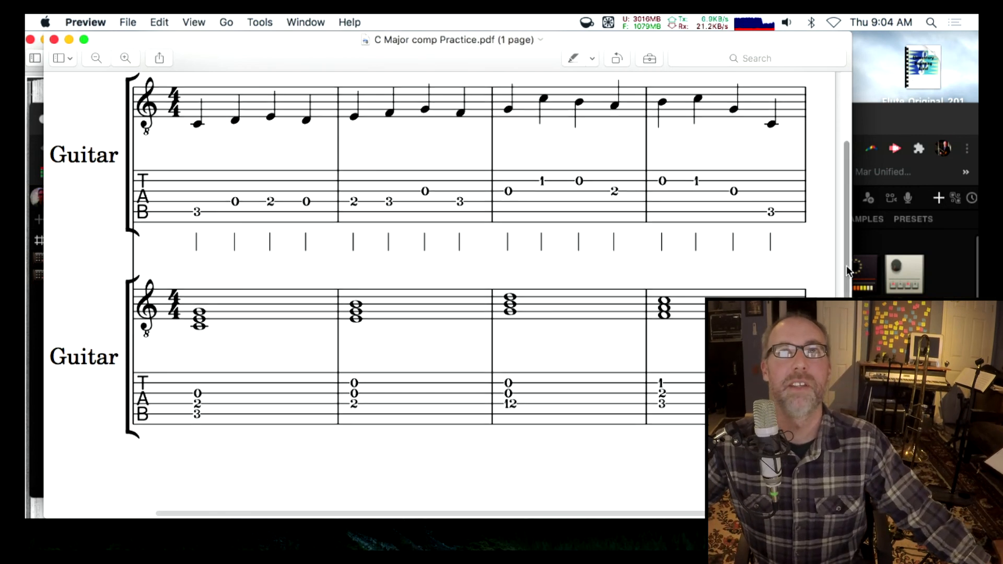
# Switch back to the Audiotool window, move it up beneath the menu bar, and extend its height to fill the screen.
pyautogui.click(885, 122)
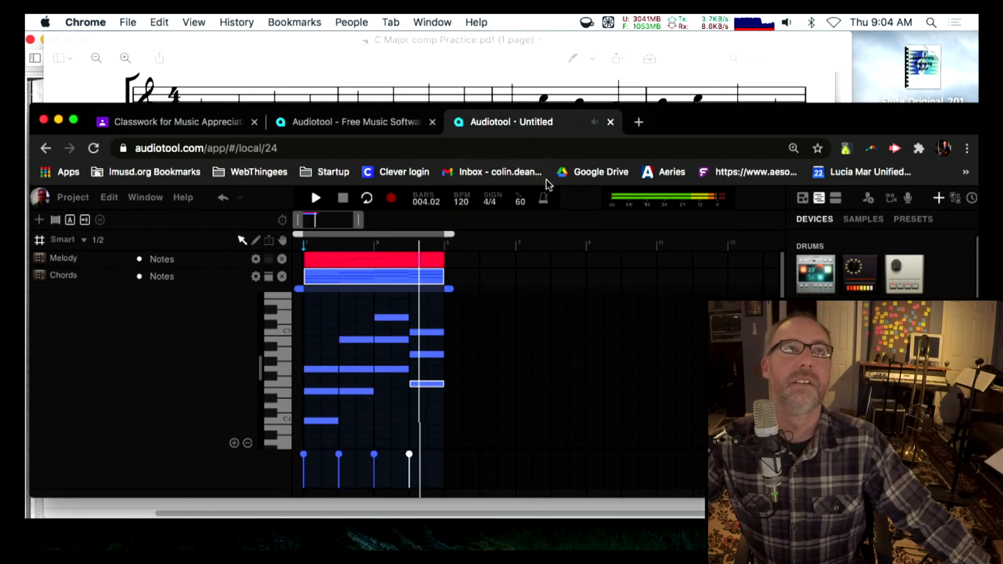
pyautogui.moveTo(665, 119); pyautogui.dragTo(661, 46)
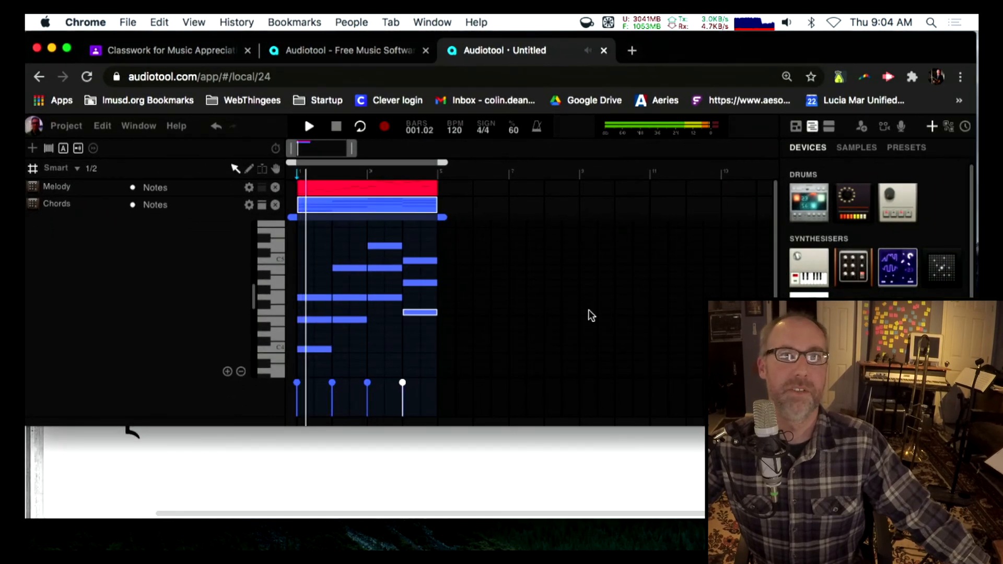
pyautogui.moveTo(586, 424); pyautogui.dragTo(578, 543)
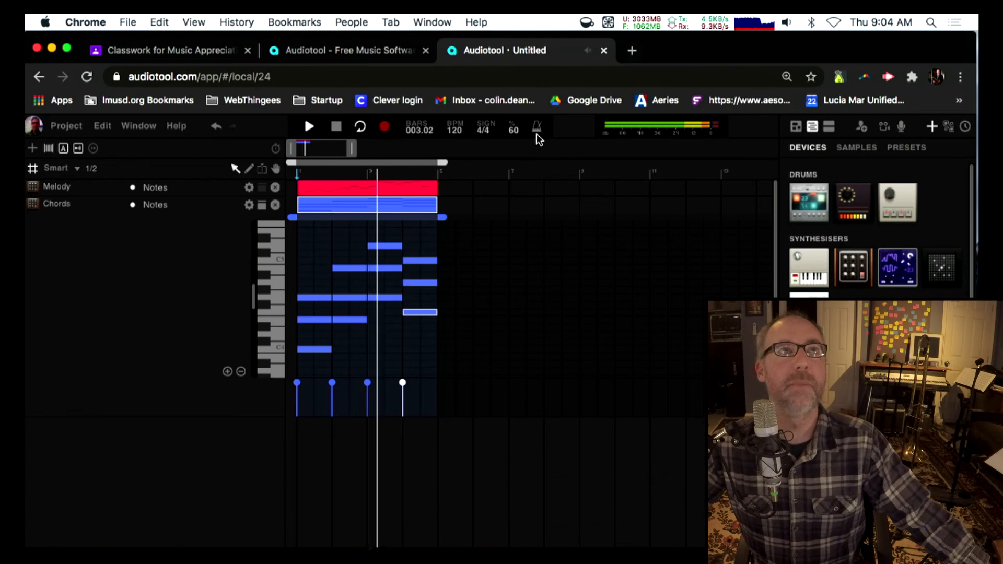
# Lower the timeline divider to view the Rhythm Composer device above, and raise it again to restore the full-height timeline.
pyautogui.moveTo(537, 137); pyautogui.dragTo(519, 424)
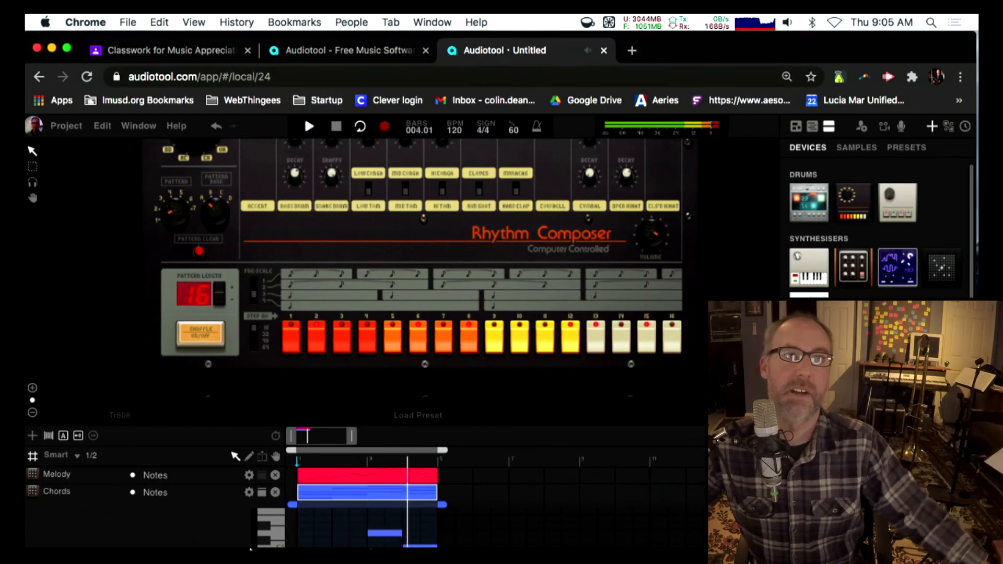
pyautogui.moveTo(521, 423); pyautogui.dragTo(522, 141)
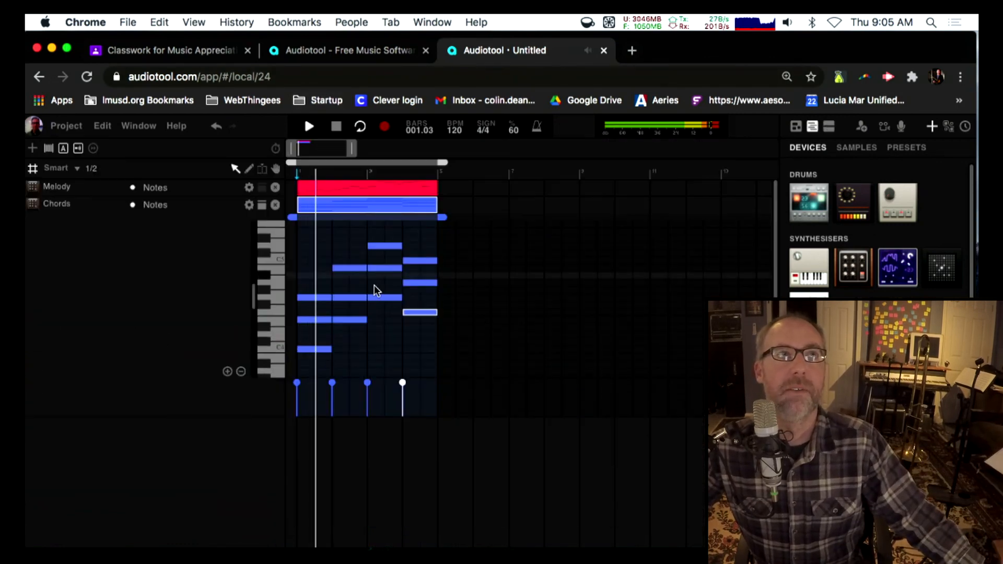
# Show the Melody region's notes in the note editor and bring the whole melody line into view.
pyautogui.click(340, 211)
pyautogui.click(337, 192)
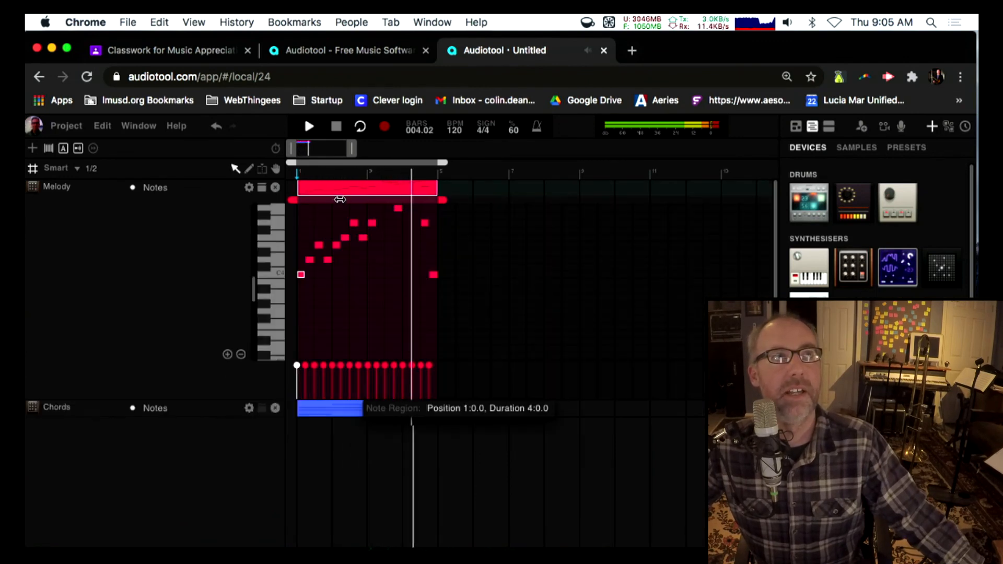
pyautogui.scroll(3, 376, 260)
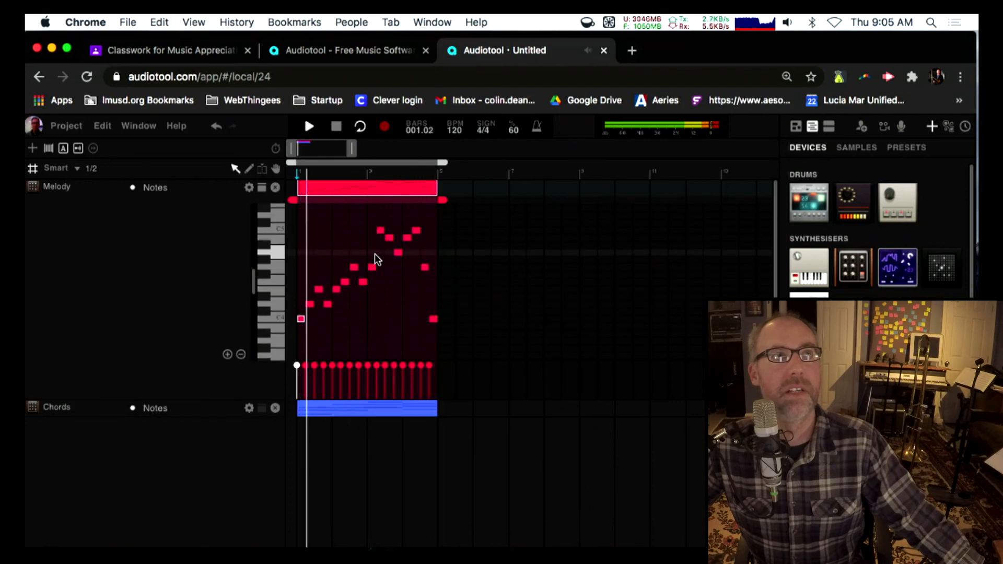